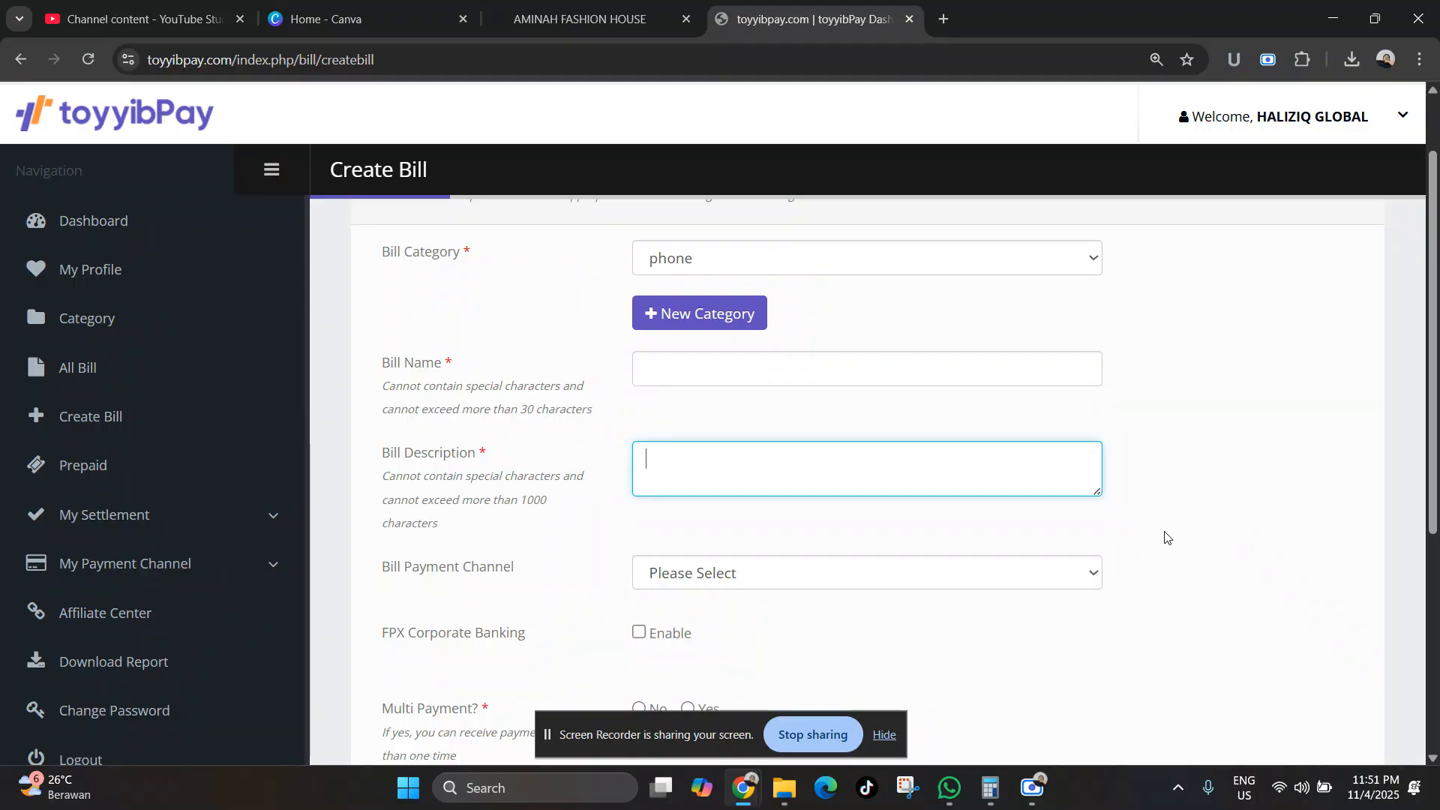
Enter "Baju Kurung Melaka" as the bill name.
{"action": "scroll", "coordinate": [637, 251], "scroll_direction": "down", "scroll_amount": 1}
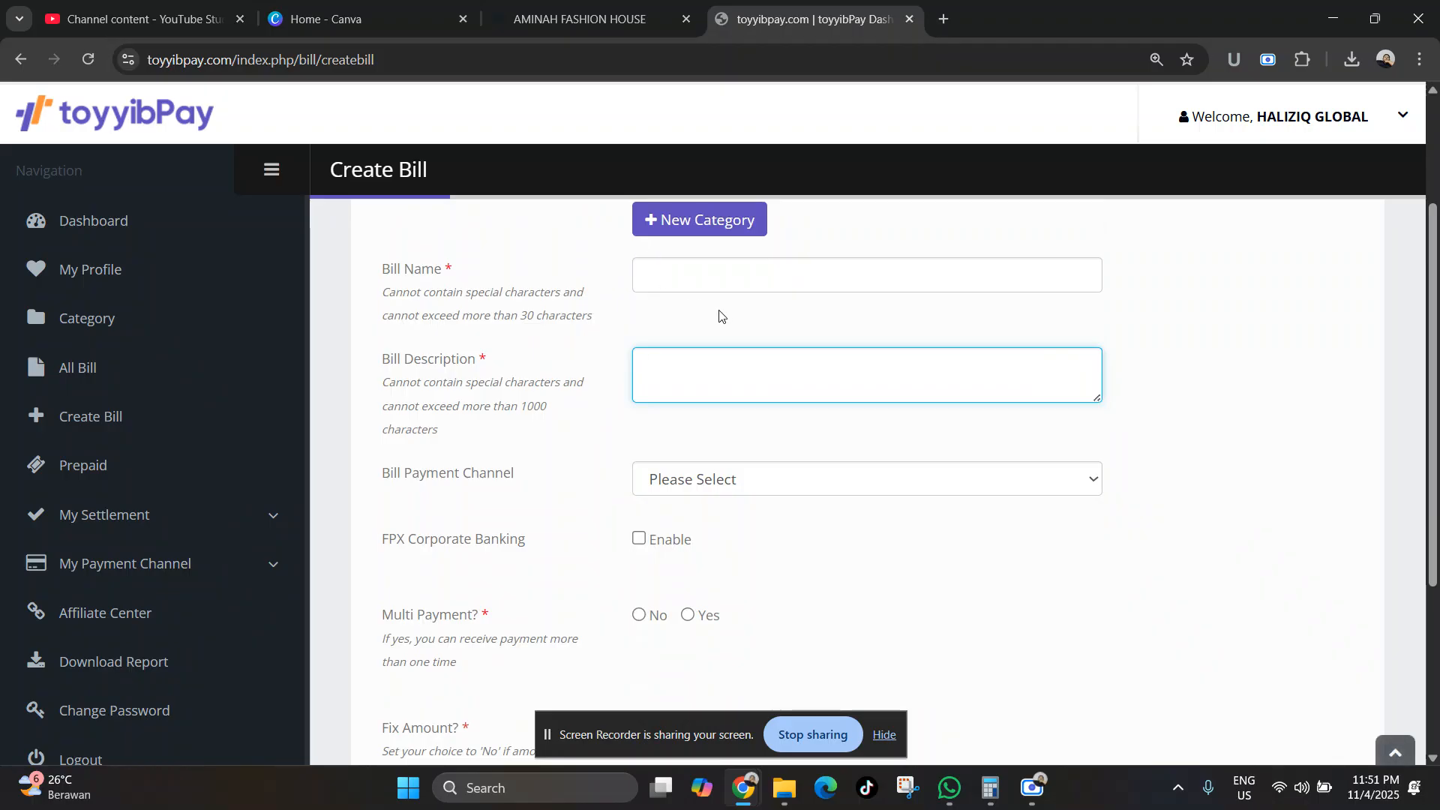
{"action": "left_click", "coordinate": [717, 278]}
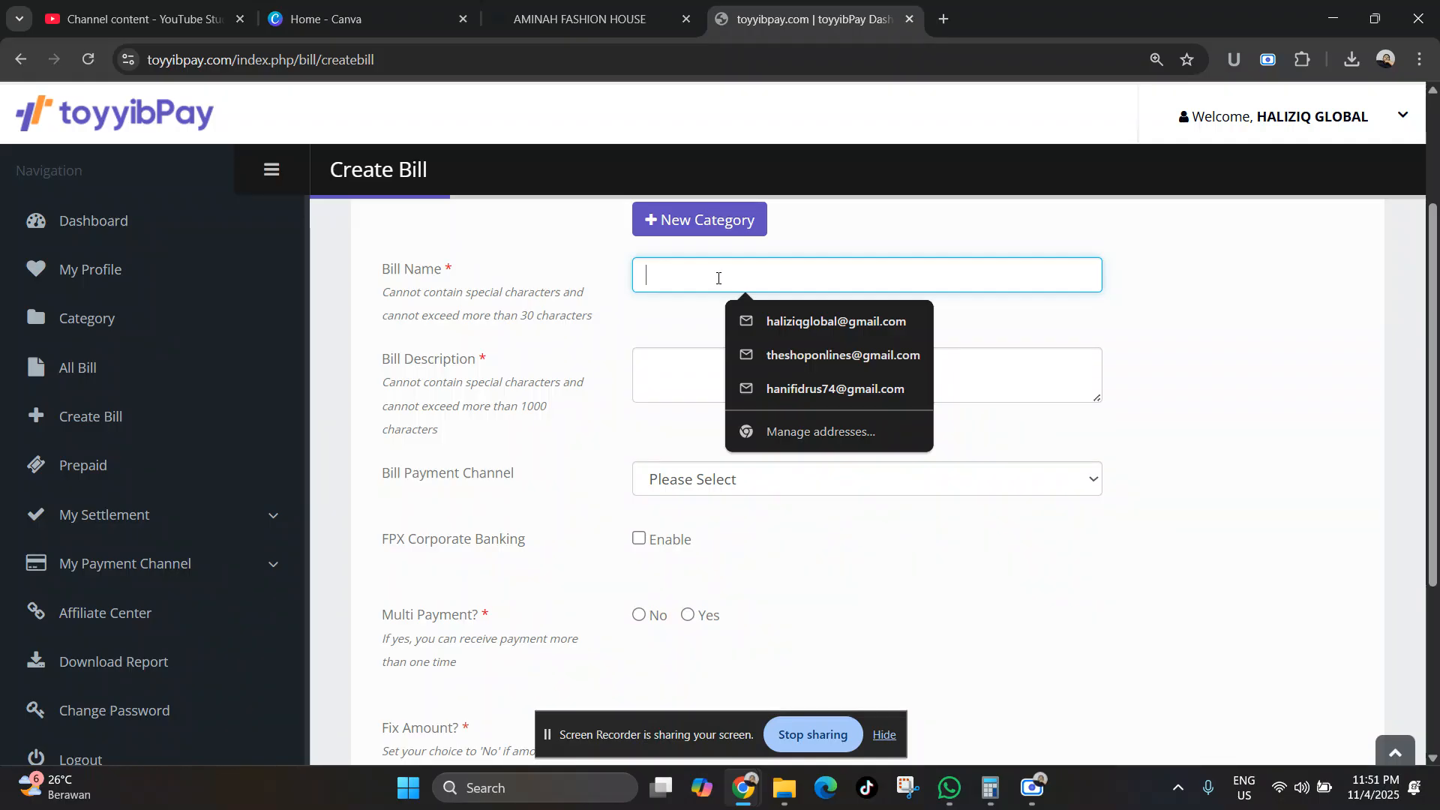
{"action": "type", "text": "baju kurung me"}
{"action": "key", "text": "BackSpace"}
{"action": "key", "text": "BackSpace"}
{"action": "key", "text": "BackSpace"}
{"action": "key", "text": "BackSpace"}
{"action": "key", "text": "BackSpace"}
{"action": "key", "text": "BackSpace"}
{"action": "key", "text": "BackSpace"}
{"action": "key", "text": "BackSpace"}
{"action": "key", "text": "BackSpace"}
{"action": "key", "text": "BackSpace"}
{"action": "key", "text": "BackSpace"}
{"action": "key", "text": "BackSpace"}
{"action": "key", "text": "BackSpace"}
{"action": "key", "text": "BackSpace"}
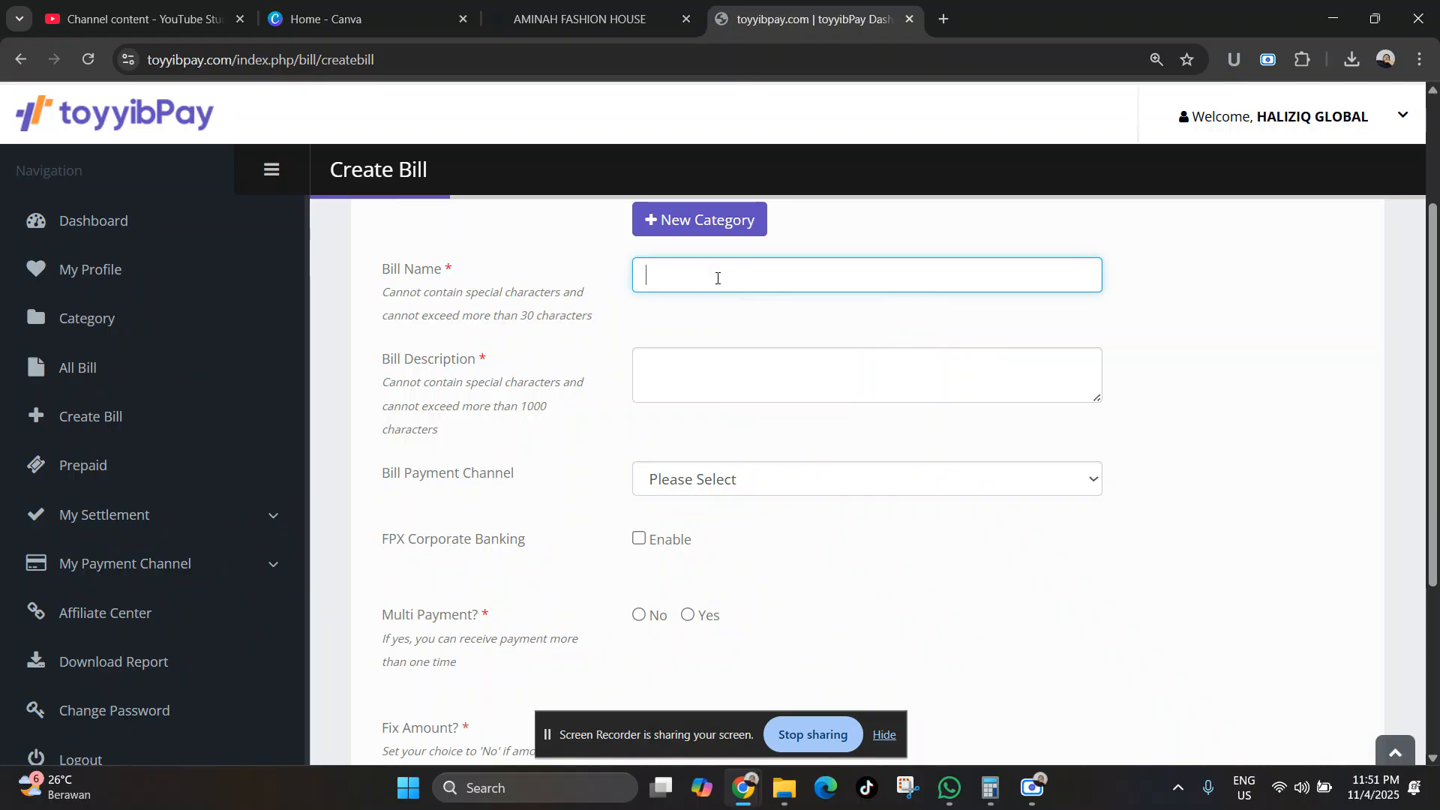
{"action": "type", "text": "Baju Kur"}
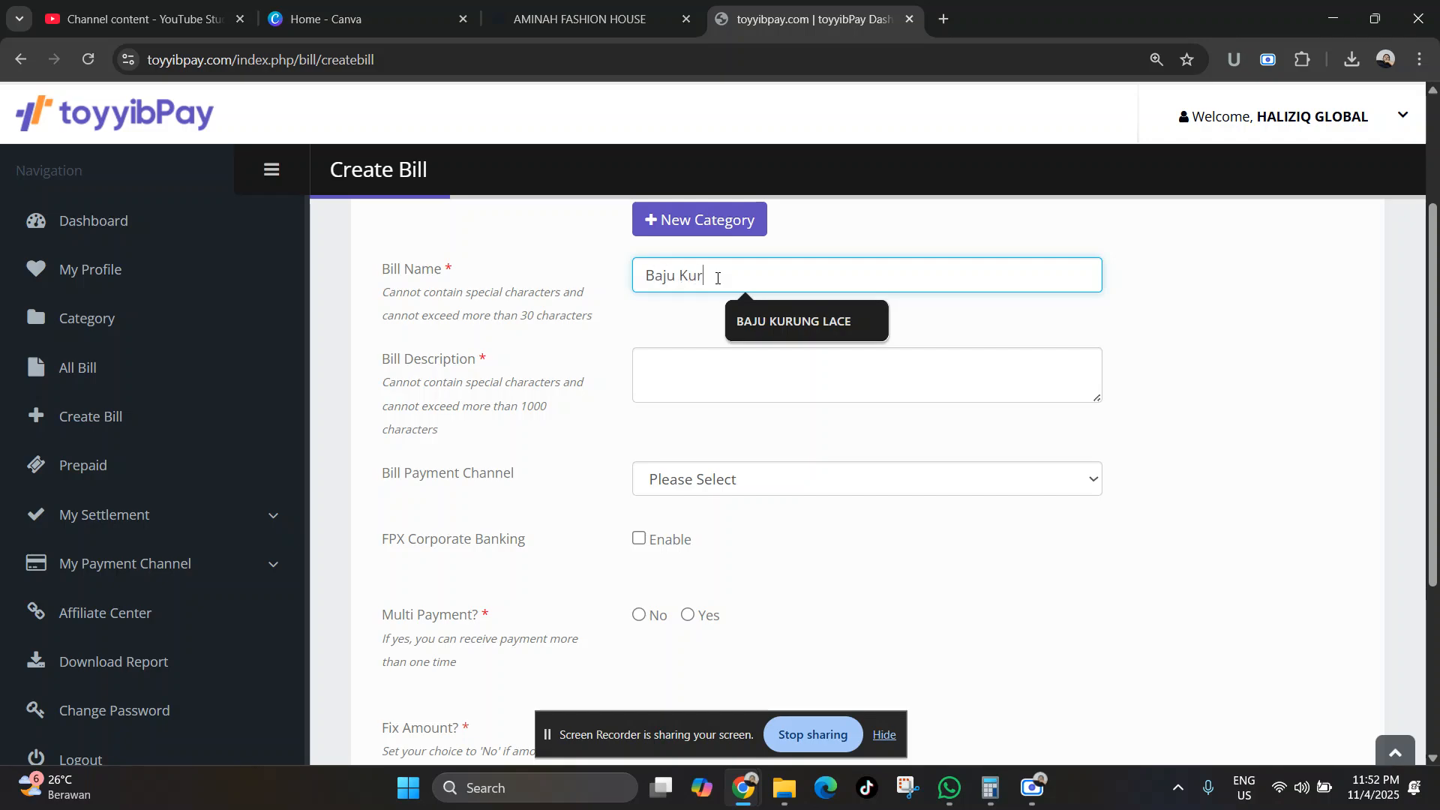
{"action": "type", "text": "ung Melaka"}
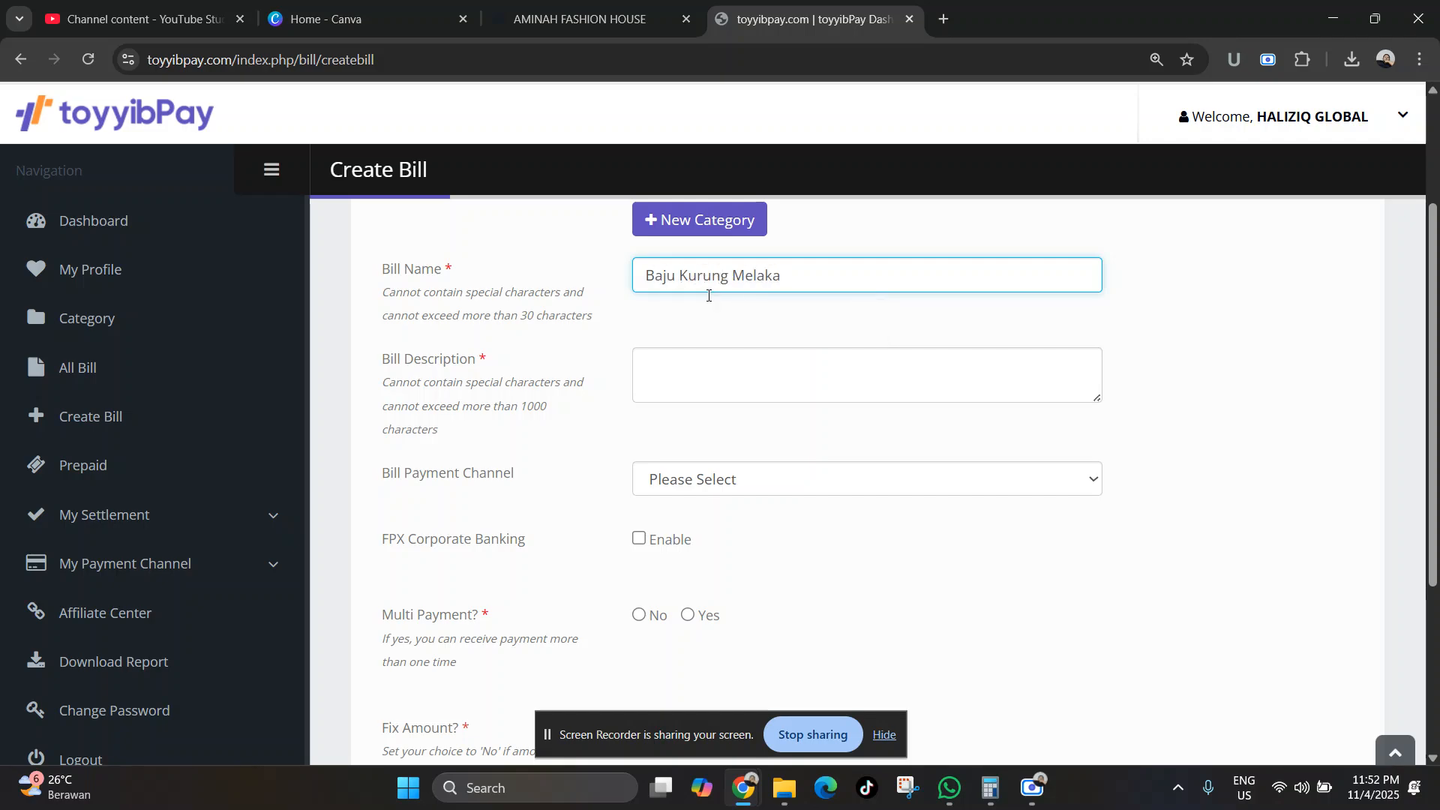
Enter "Produk dari Aminah Fashion" as the bill description.
{"action": "left_click", "coordinate": [682, 358]}
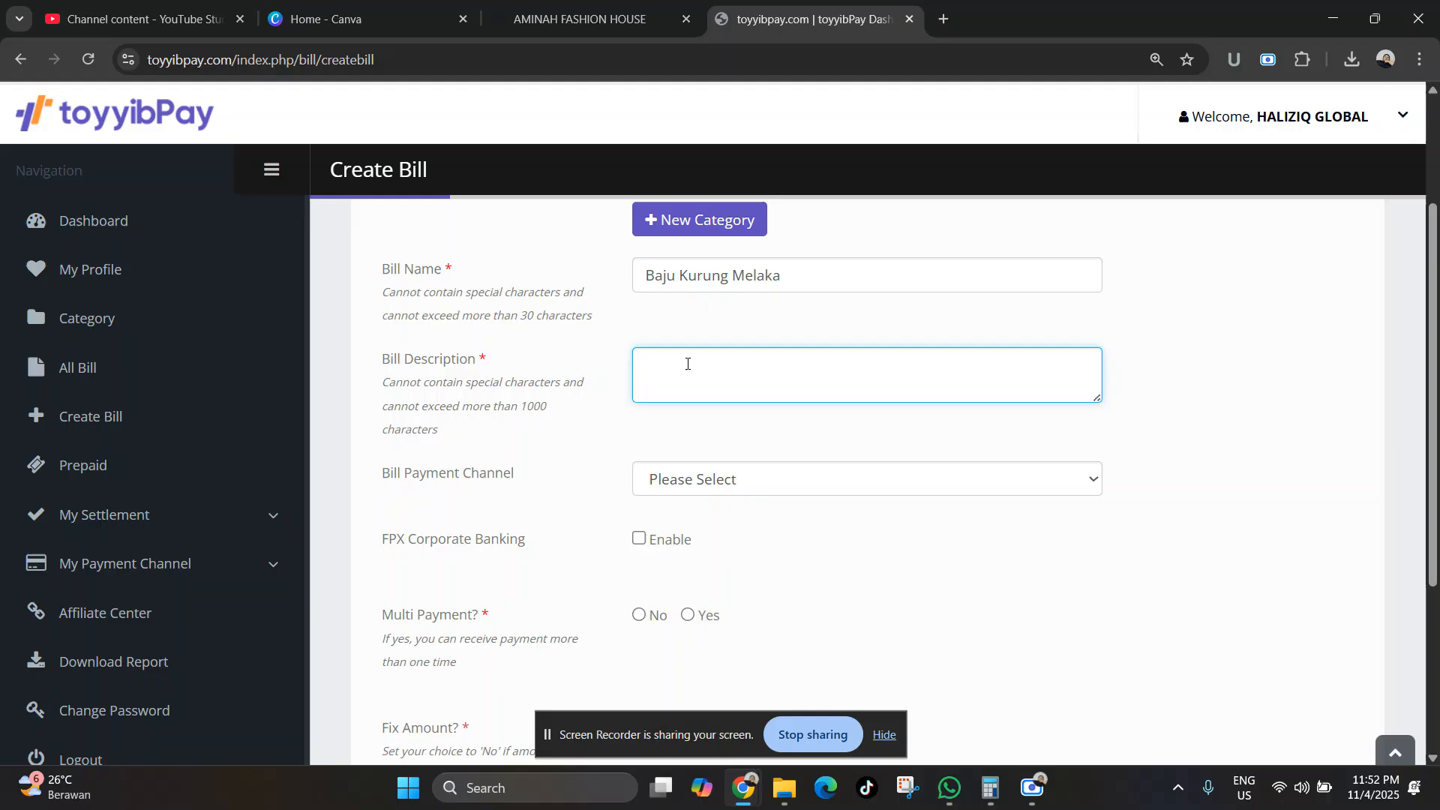
{"action": "type", "text": "O"}
{"action": "key", "text": "BackSpace"}
{"action": "type", "text": "Produk dari Amihanah Fashion"}
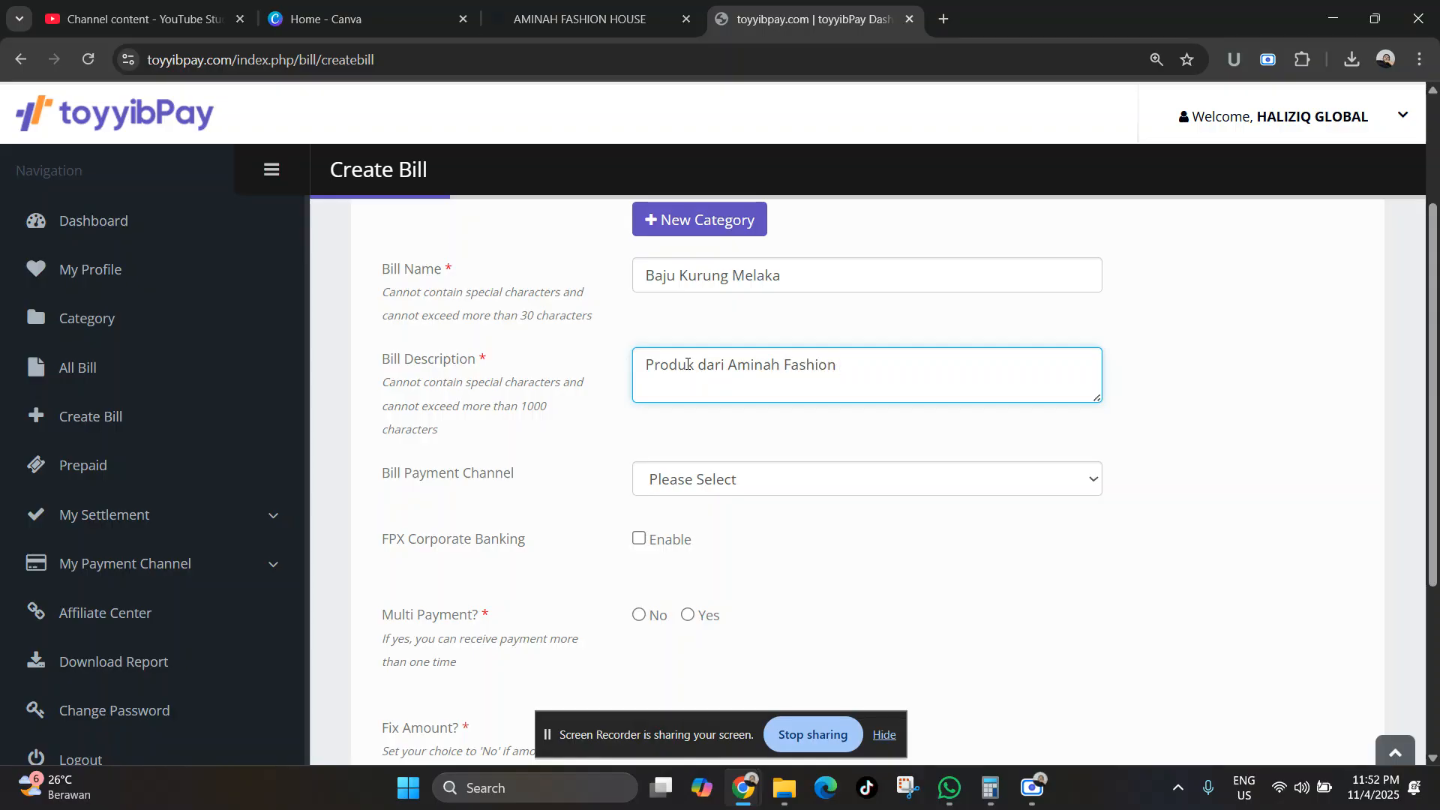
Set the bill payment channel to FPX Only and assign the FPX charges to the Bill Owner.
{"action": "scroll", "coordinate": [752, 354], "scroll_direction": "down", "scroll_amount": 3}
{"action": "left_click", "coordinate": [790, 298]}
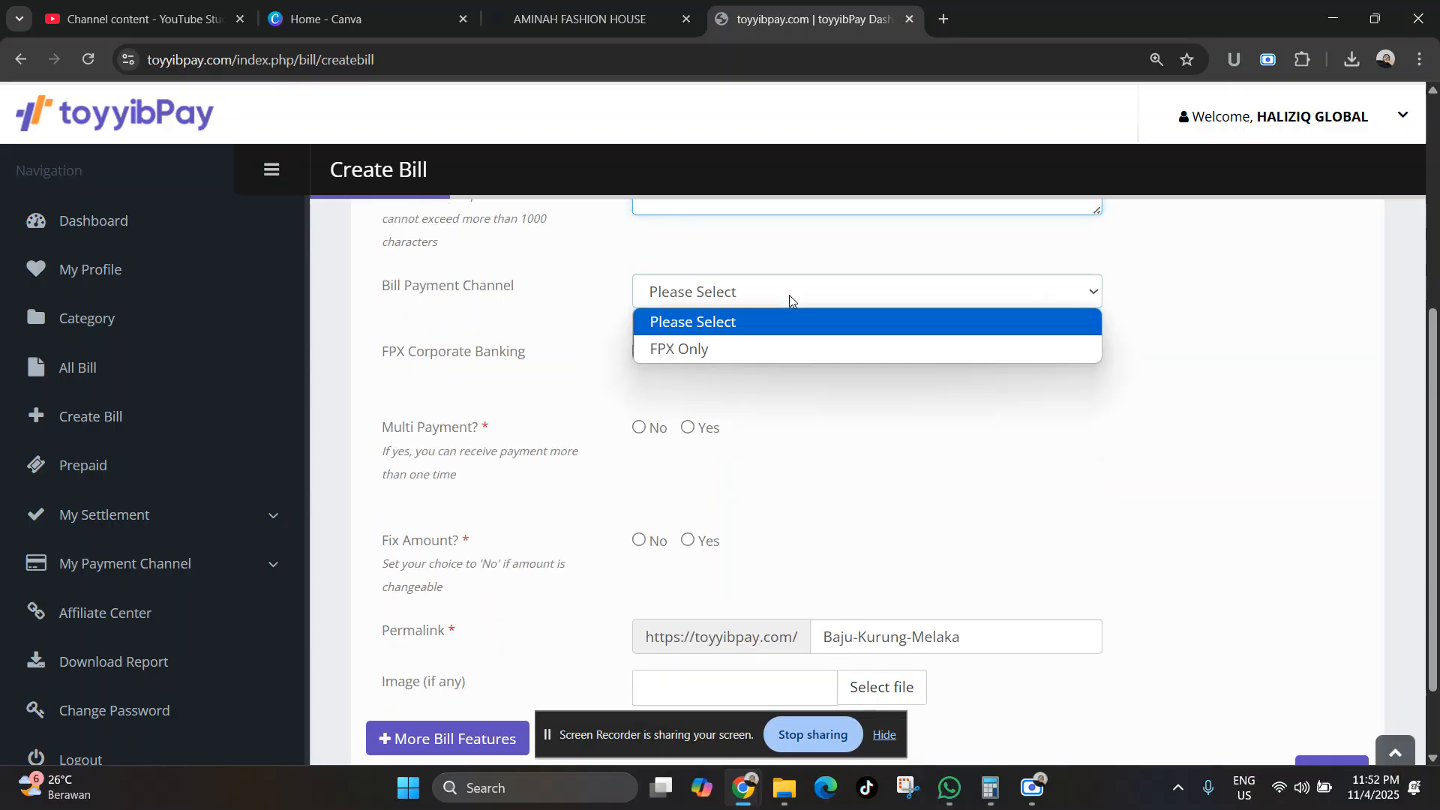
{"action": "left_click", "coordinate": [733, 346]}
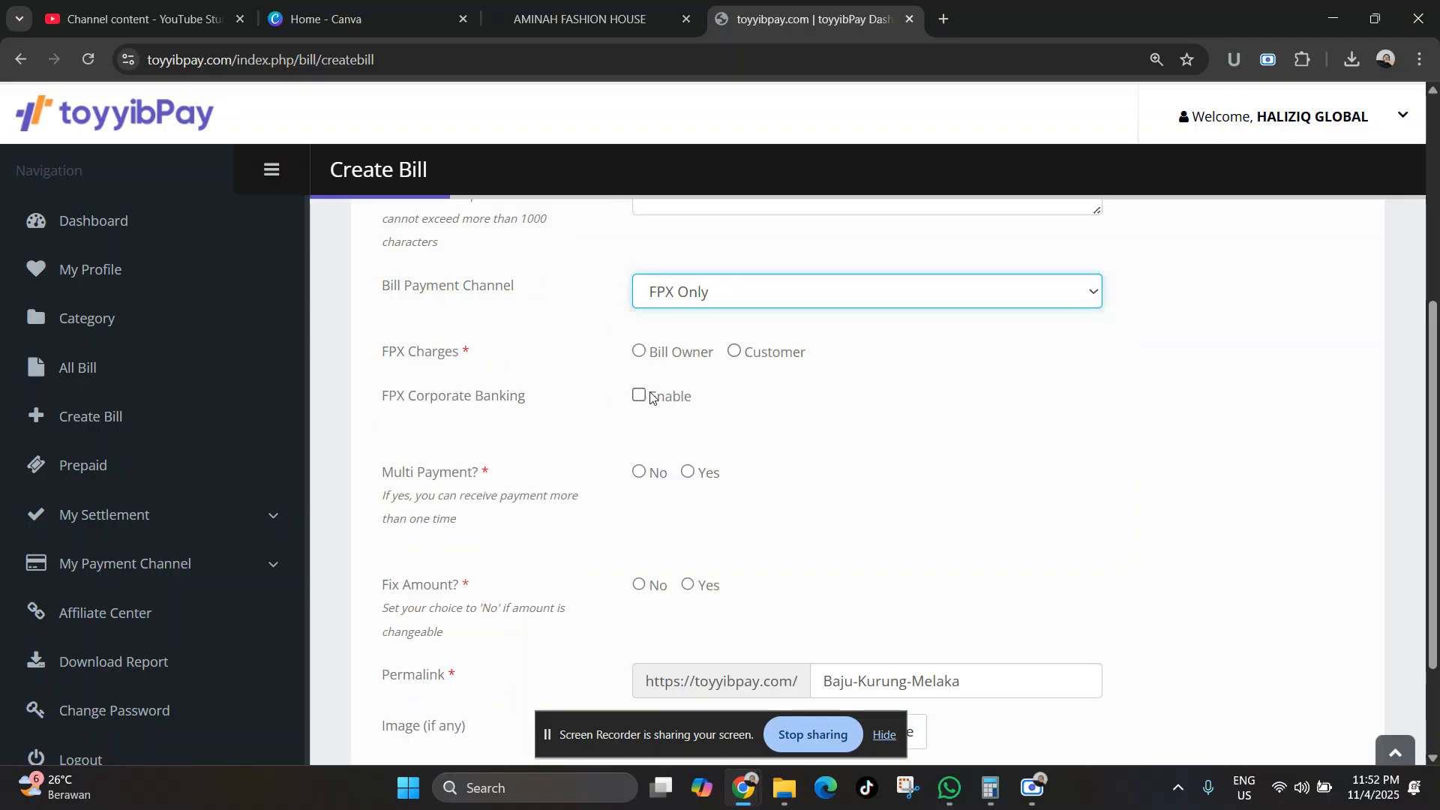
{"action": "left_click", "coordinate": [640, 352]}
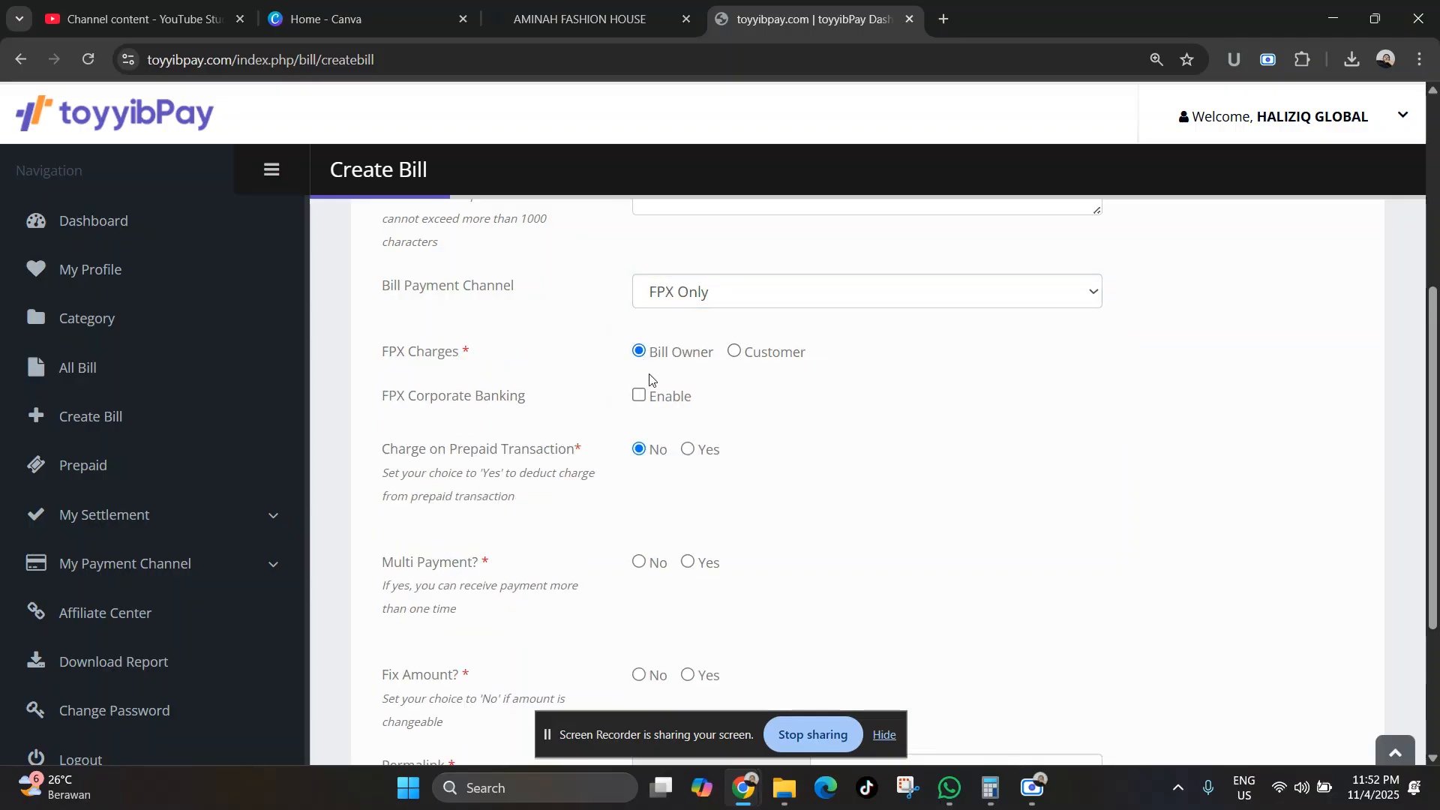
{"action": "scroll", "coordinate": [766, 458], "scroll_direction": "down", "scroll_amount": 1}
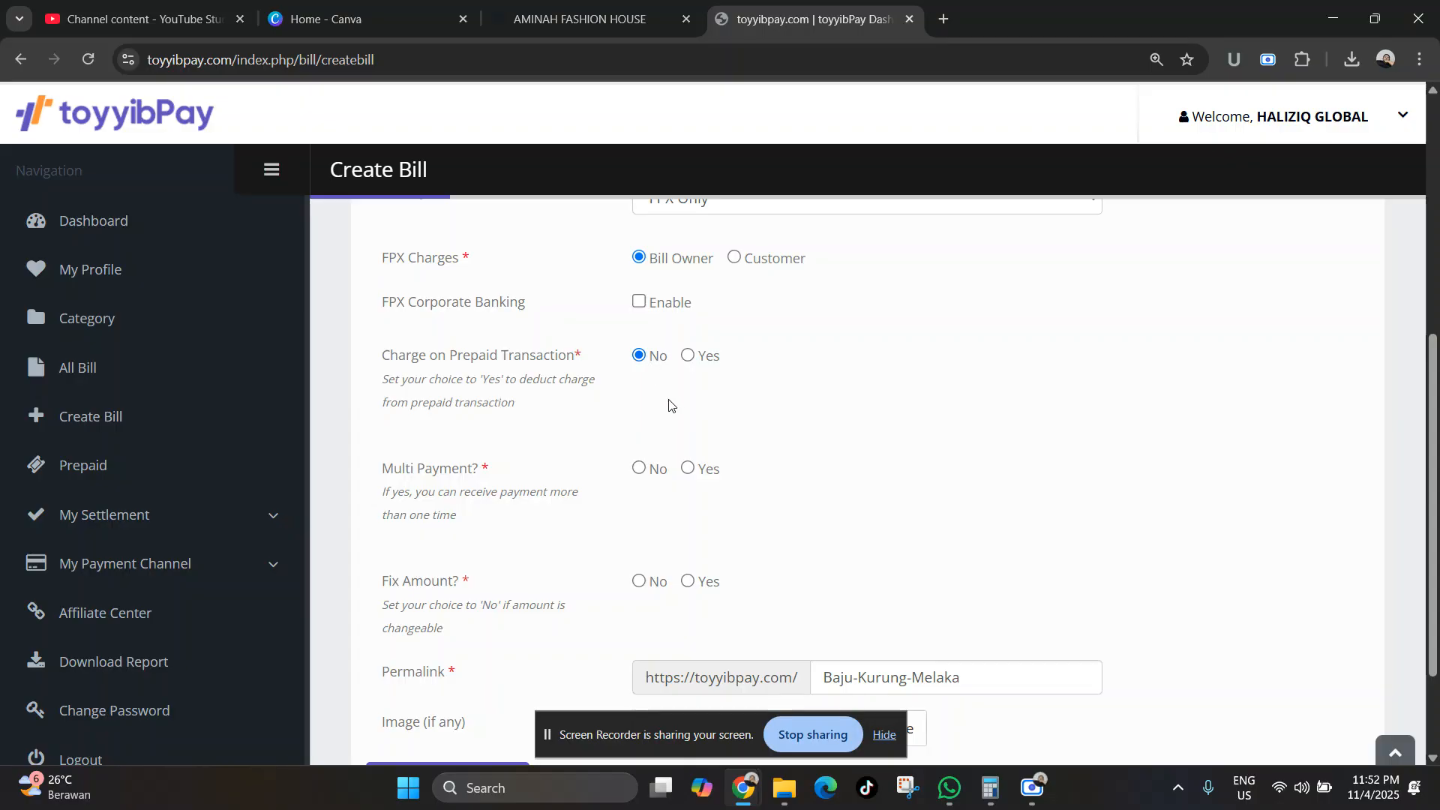
Compare the No and Yes options for Multi Payment and set it to Yes.
{"action": "left_click", "coordinate": [688, 469]}
{"action": "left_click", "coordinate": [640, 468]}
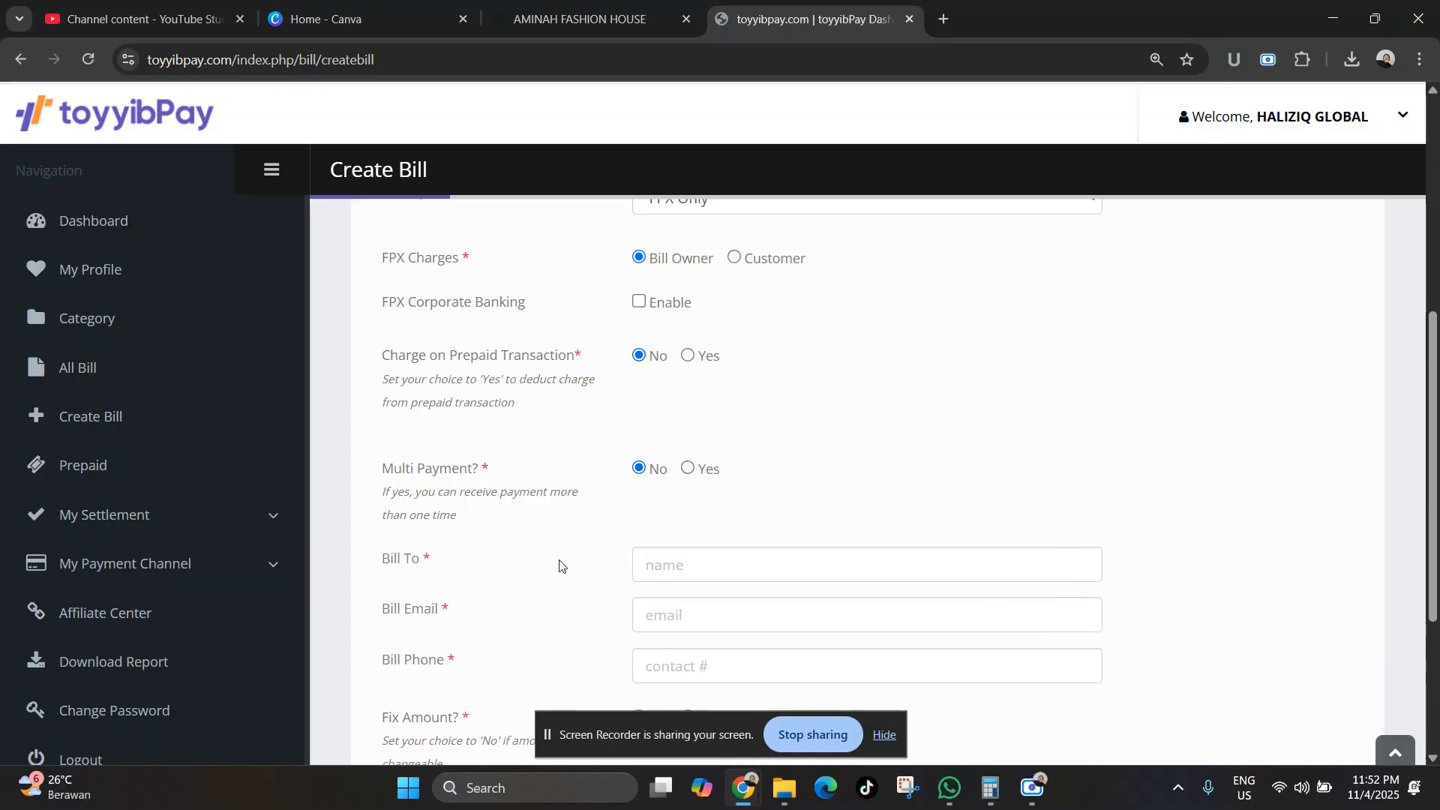
{"action": "left_click", "coordinate": [688, 469]}
Make the bill a fixed amount of RM 59.
{"action": "scroll", "coordinate": [818, 436], "scroll_direction": "down", "scroll_amount": 1}
{"action": "scroll", "coordinate": [818, 437], "scroll_direction": "down", "scroll_amount": 2}
{"action": "left_click", "coordinate": [688, 439]}
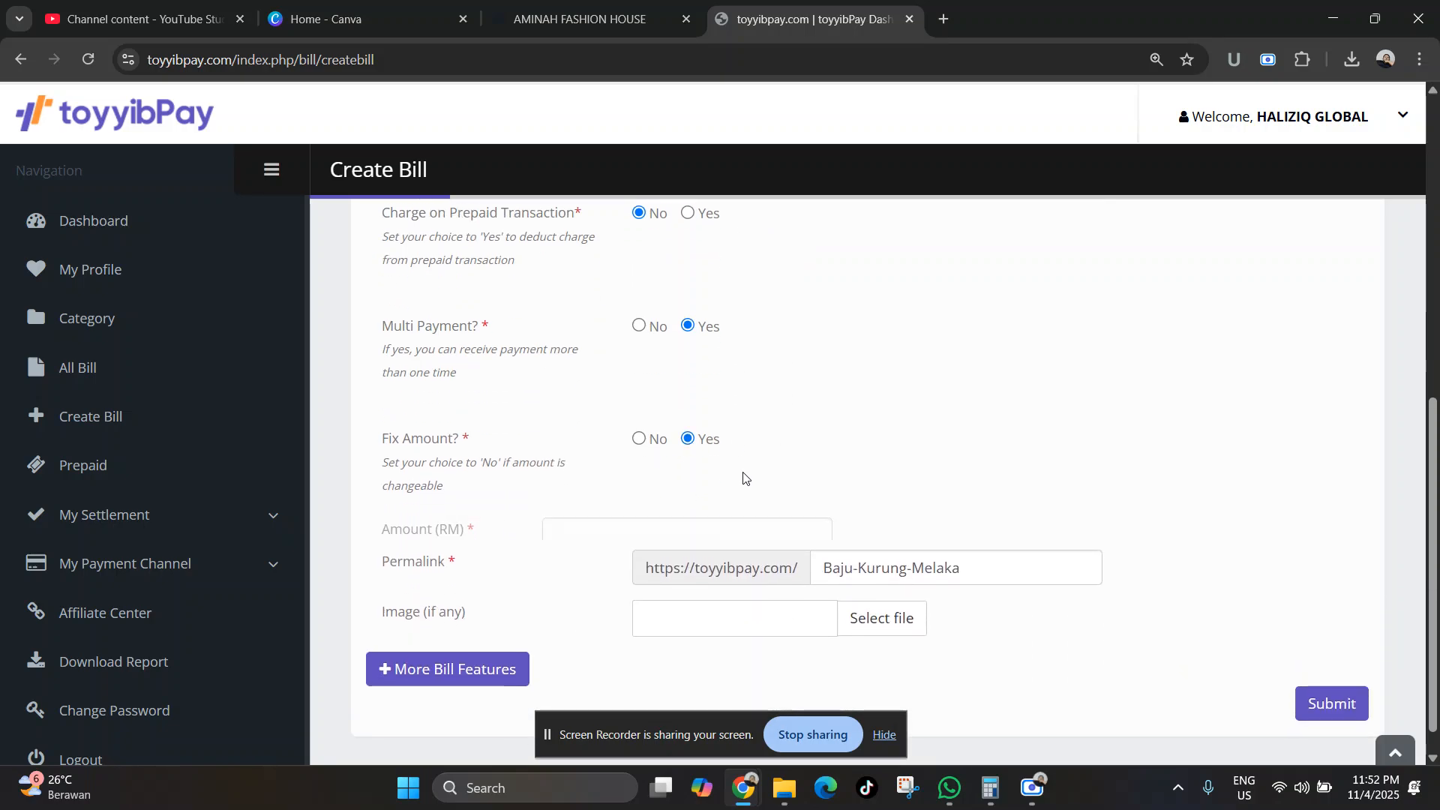
{"action": "left_click", "coordinate": [716, 530]}
{"action": "type", "text": "59"}
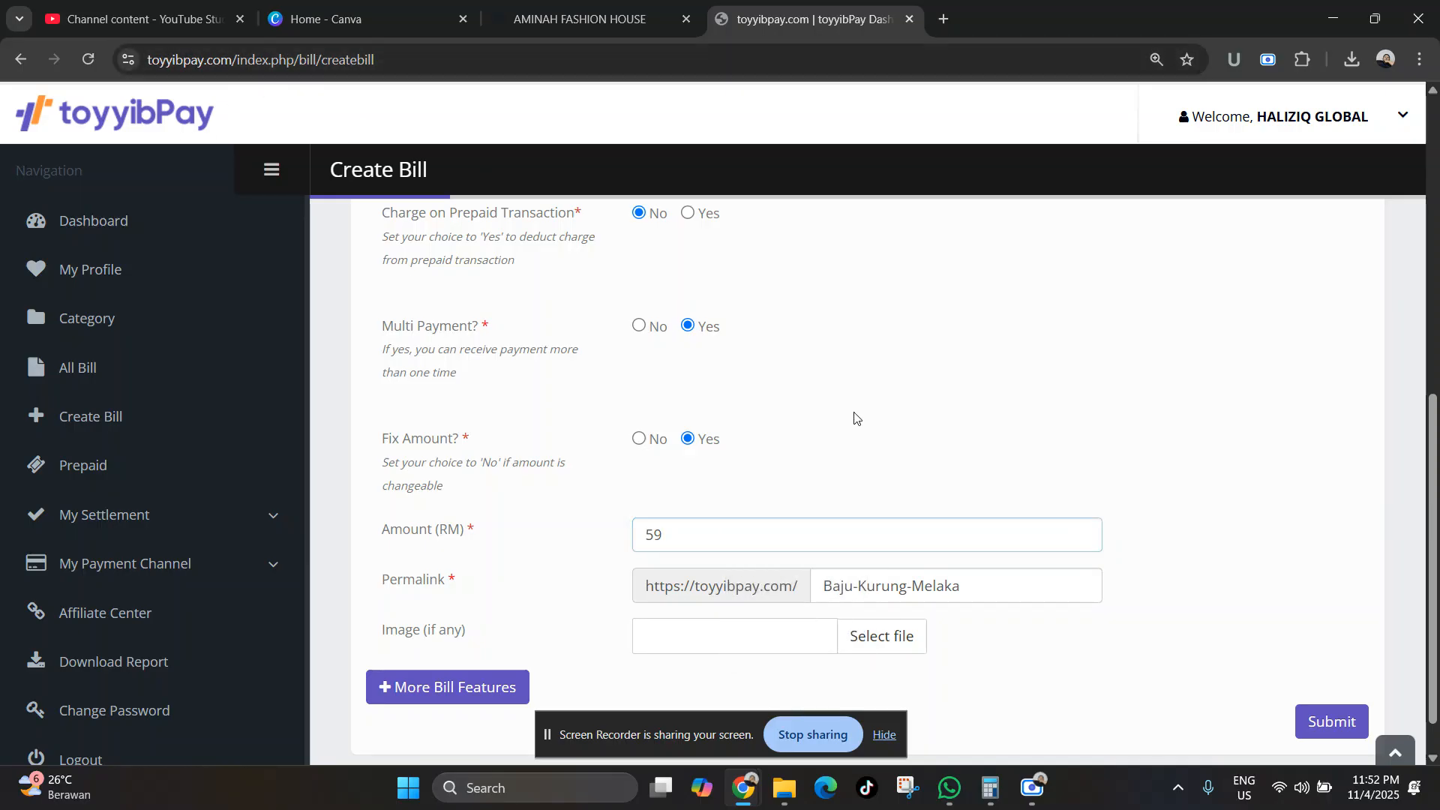
Show the additional bill features and write "Terima kasih mempercayai produk kami. Jangan lupa beli lagi" as the extra email content.
{"action": "scroll", "coordinate": [855, 411], "scroll_direction": "down", "scroll_amount": 1}
{"action": "scroll", "coordinate": [893, 408], "scroll_direction": "up", "scroll_amount": 6}
{"action": "scroll", "coordinate": [897, 403], "scroll_direction": "down", "scroll_amount": 6}
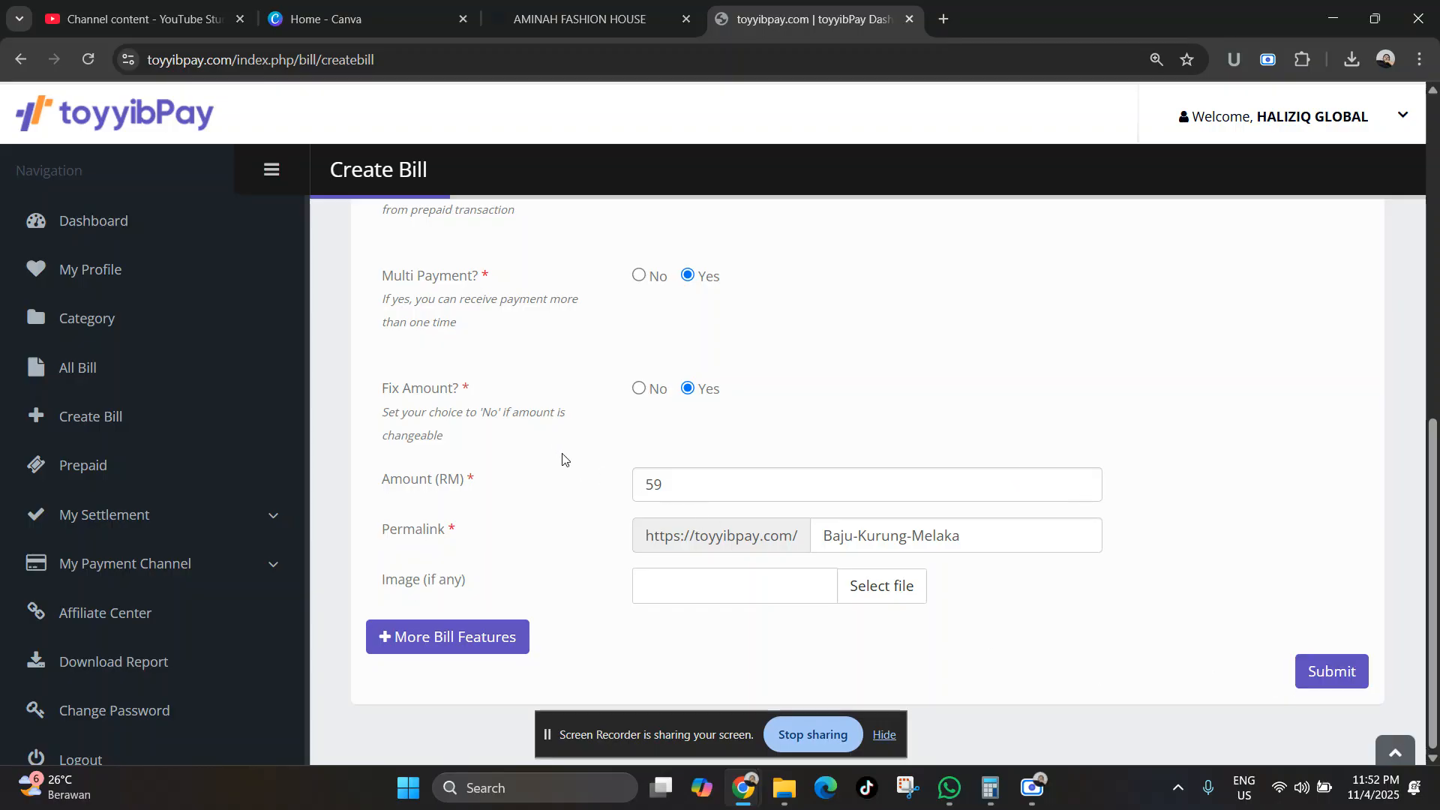
{"action": "left_click", "coordinate": [487, 639]}
{"action": "scroll", "coordinate": [643, 459], "scroll_direction": "down", "scroll_amount": 4}
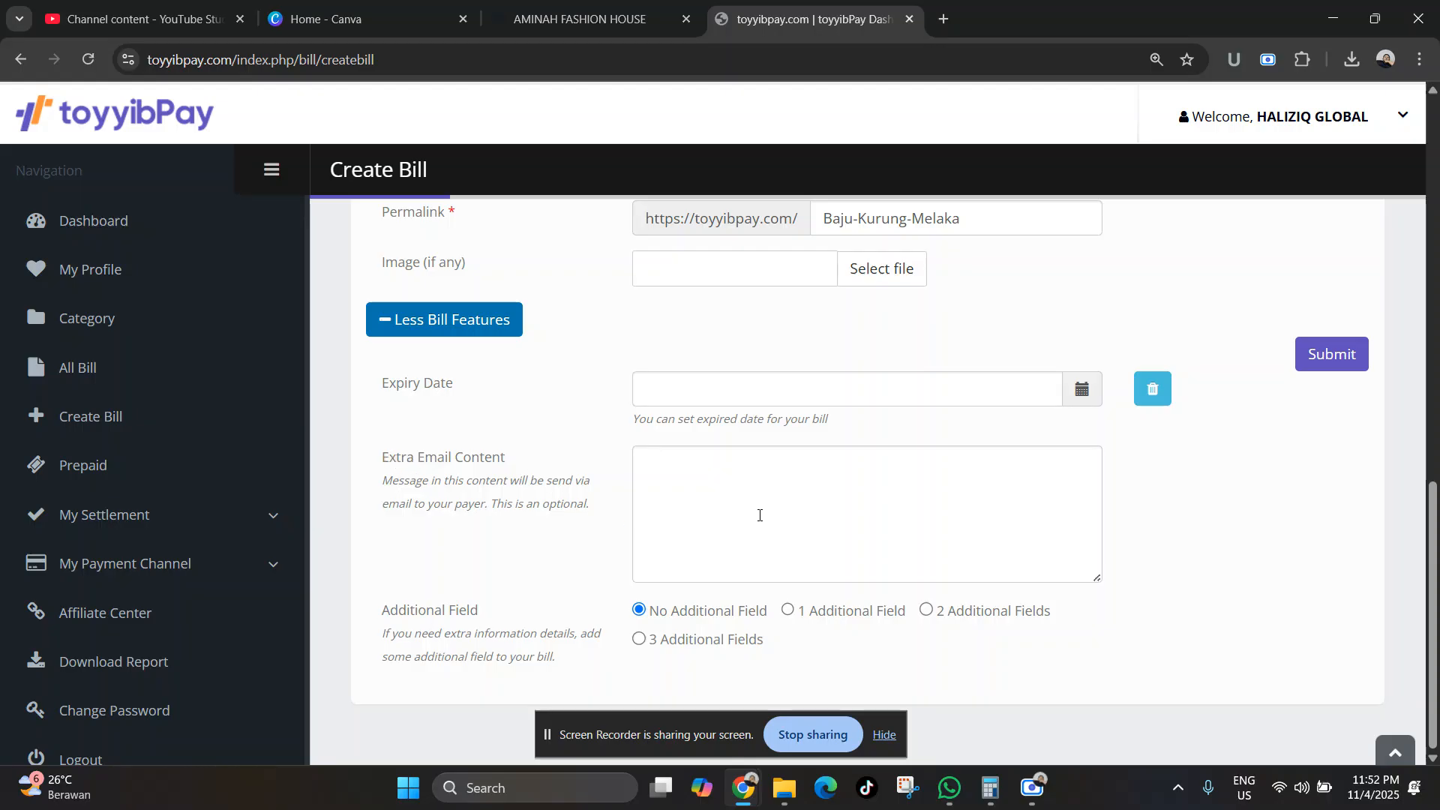
{"action": "left_click", "coordinate": [684, 470]}
{"action": "type", "text": "Terima k"}
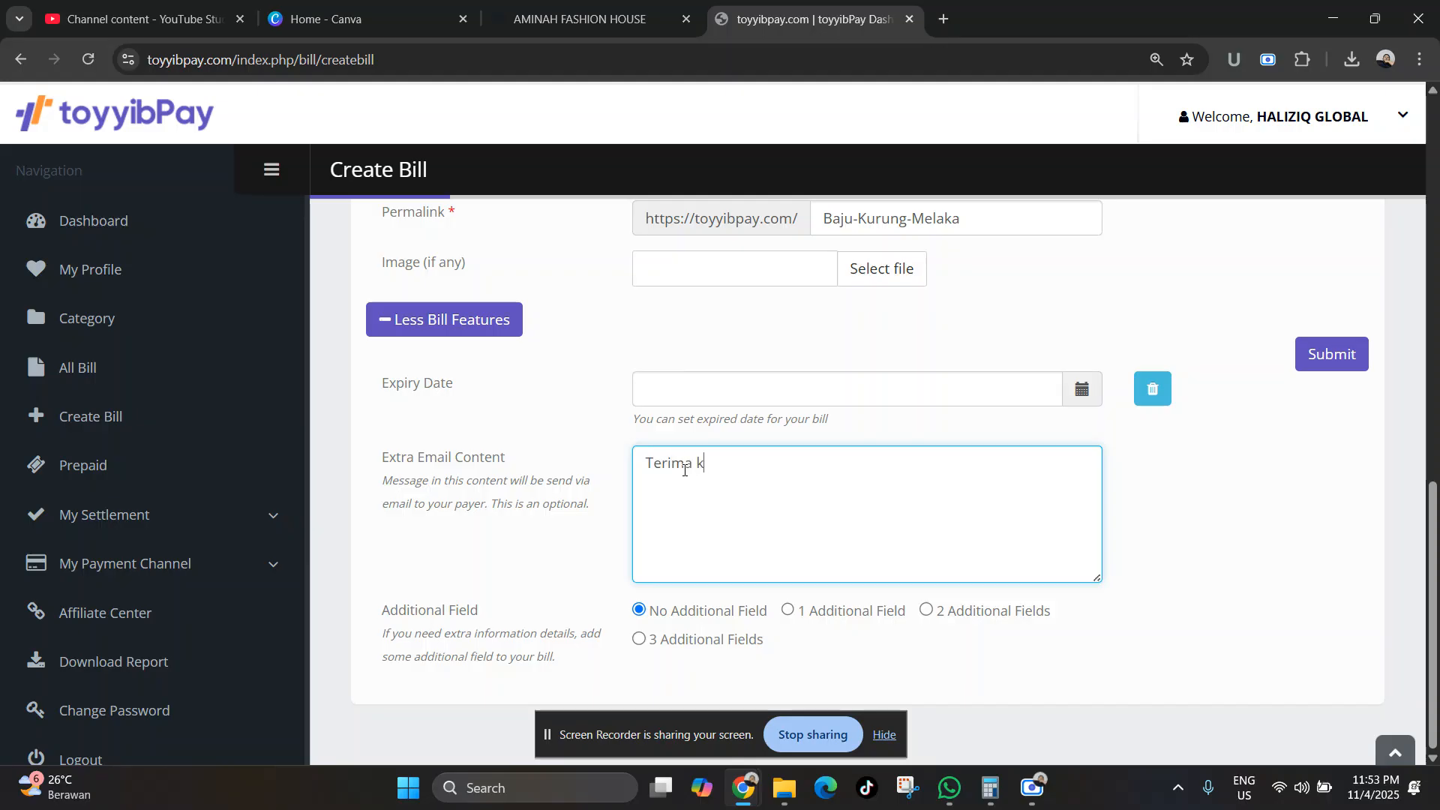
{"action": "type", "text": "asih mendapoat"}
{"action": "key", "text": "BackSpace"}
{"action": "key", "text": "BackSpace"}
{"action": "key", "text": "BackSpace"}
{"action": "type", "text": "mpercayai prdi"}
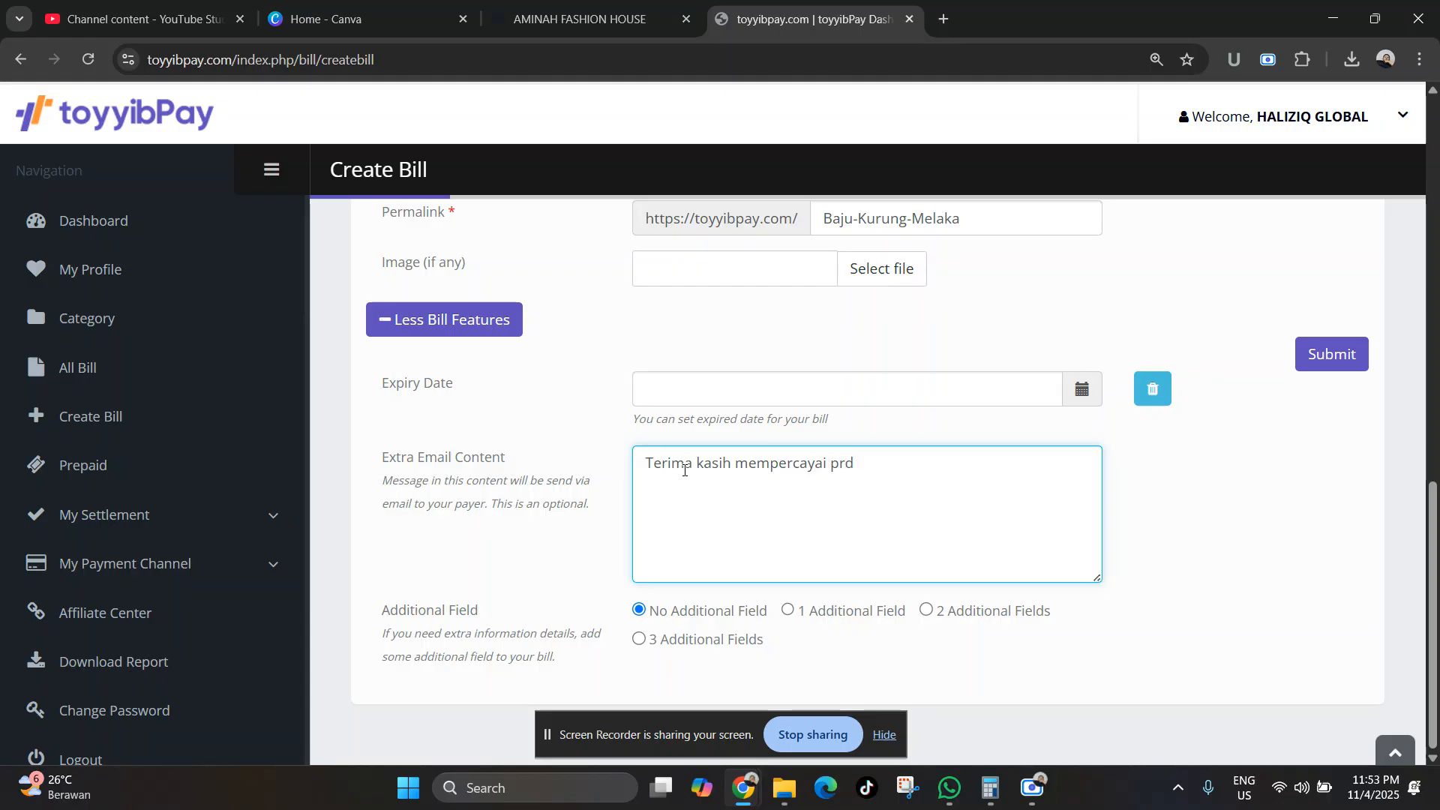
{"action": "key", "text": "BackSpace"}
{"action": "type", "text": "osuk kami"}
{"action": "key", "text": "BackSpace"}
{"action": "key", "text": "BackSpace"}
{"action": "key", "text": "BackSpace"}
{"action": "key", "text": "BackSpace"}
{"action": "key", "text": "BackSpace"}
{"action": "key", "text": "BackSpace"}
{"action": "key", "text": "BackSpace"}
{"action": "key", "text": "BackSpace"}
{"action": "key", "text": "BackSpace"}
{"action": "type", "text": "dukkami. Janngan"}
{"action": "key", "text": "BackSpace"}
{"action": "key", "text": "BackSpace"}
{"action": "key", "text": "BackSpace"}
{"action": "key", "text": "BackSpace"}
{"action": "key", "text": "BackSpace"}
{"action": "type", "text": "gan lupa beli"}
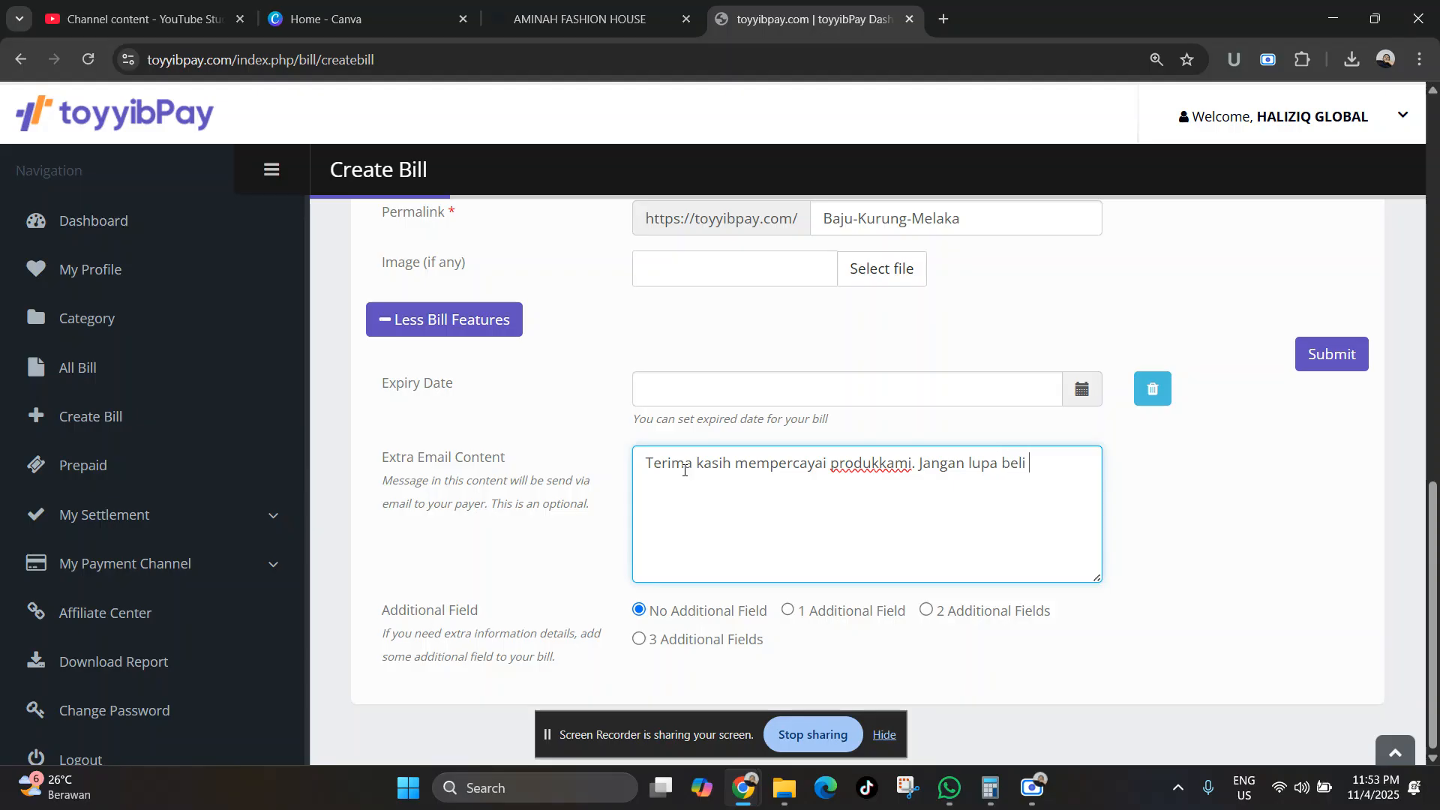
{"action": "type", "text": " lagi"}
{"action": "left_click", "coordinate": [880, 464]}
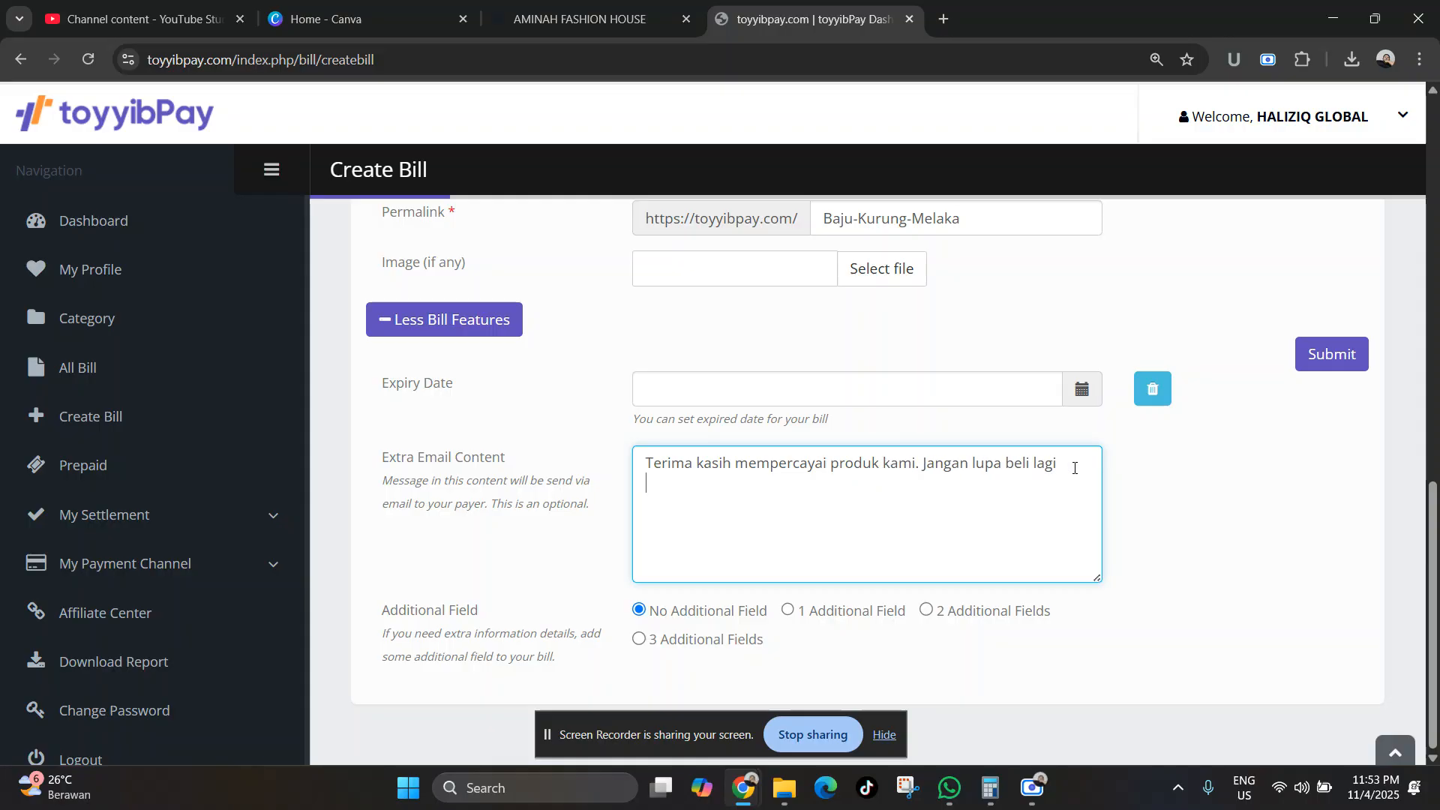
Copy the Aminah Fashion House site's web address and paste it on a new line below the thank-you message in the extra email content.
{"action": "left_click", "coordinate": [570, 19]}
{"action": "left_click", "coordinate": [459, 59]}
{"action": "right_click", "coordinate": [459, 59]}
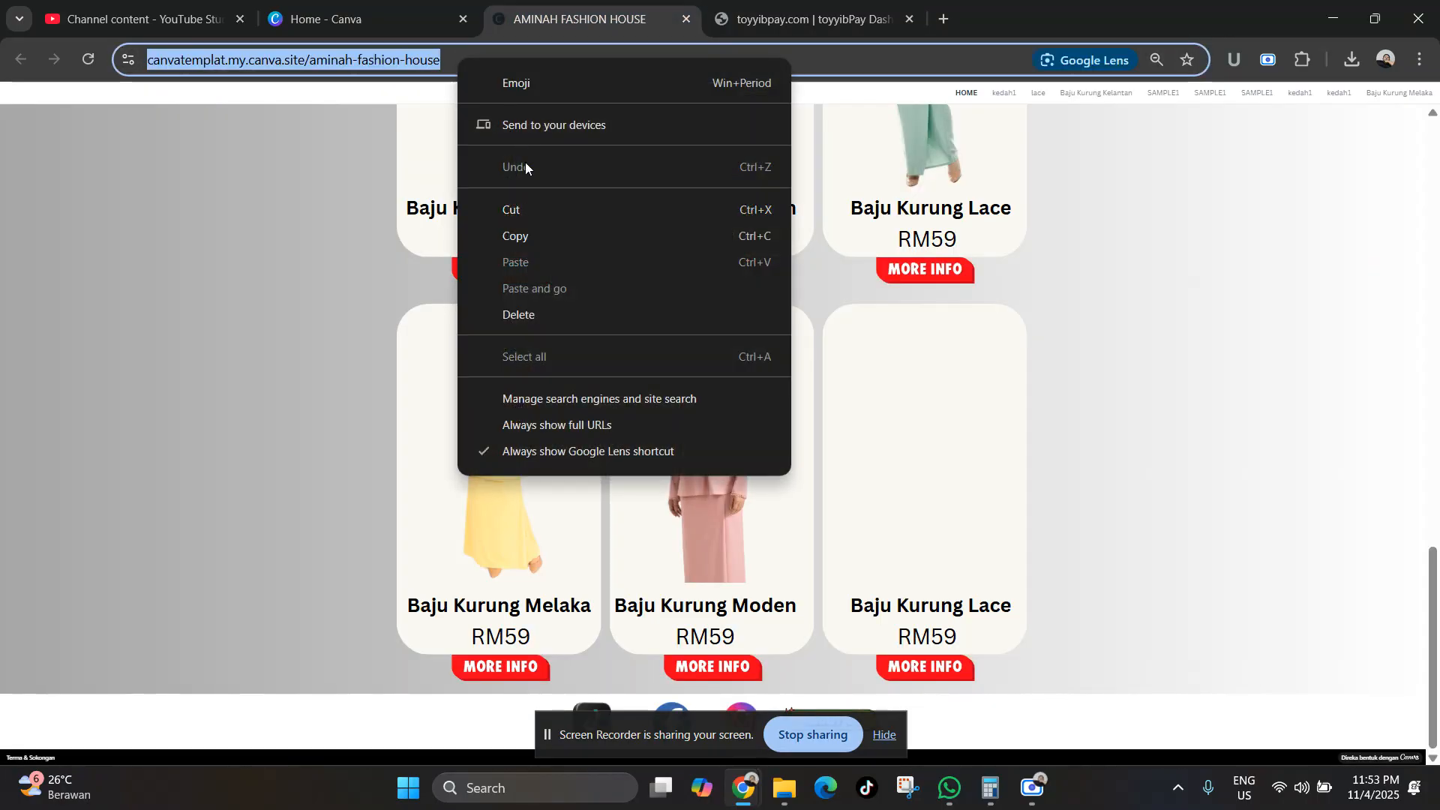
{"action": "left_click", "coordinate": [533, 227]}
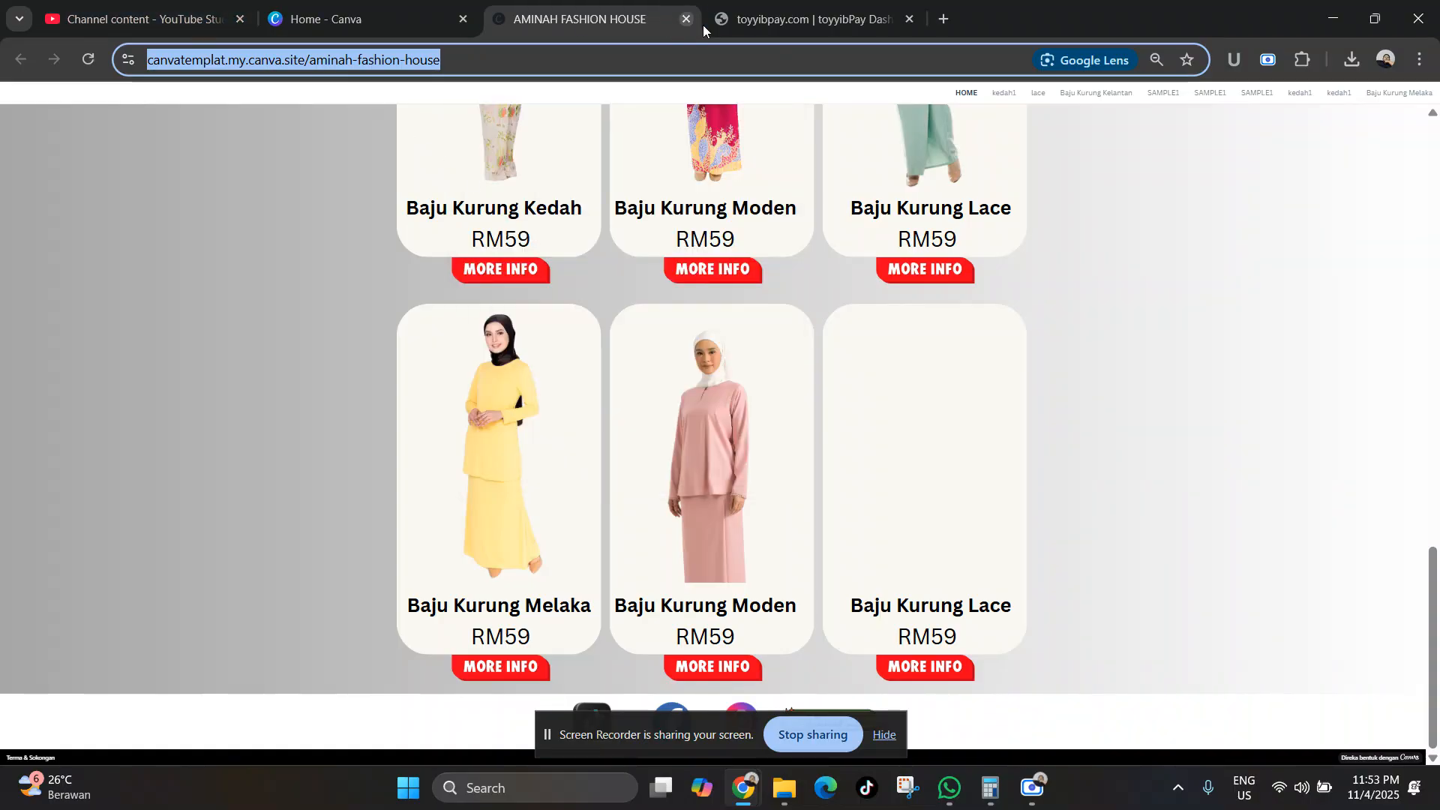
{"action": "left_click", "coordinate": [790, 25]}
{"action": "right_click", "coordinate": [699, 491]}
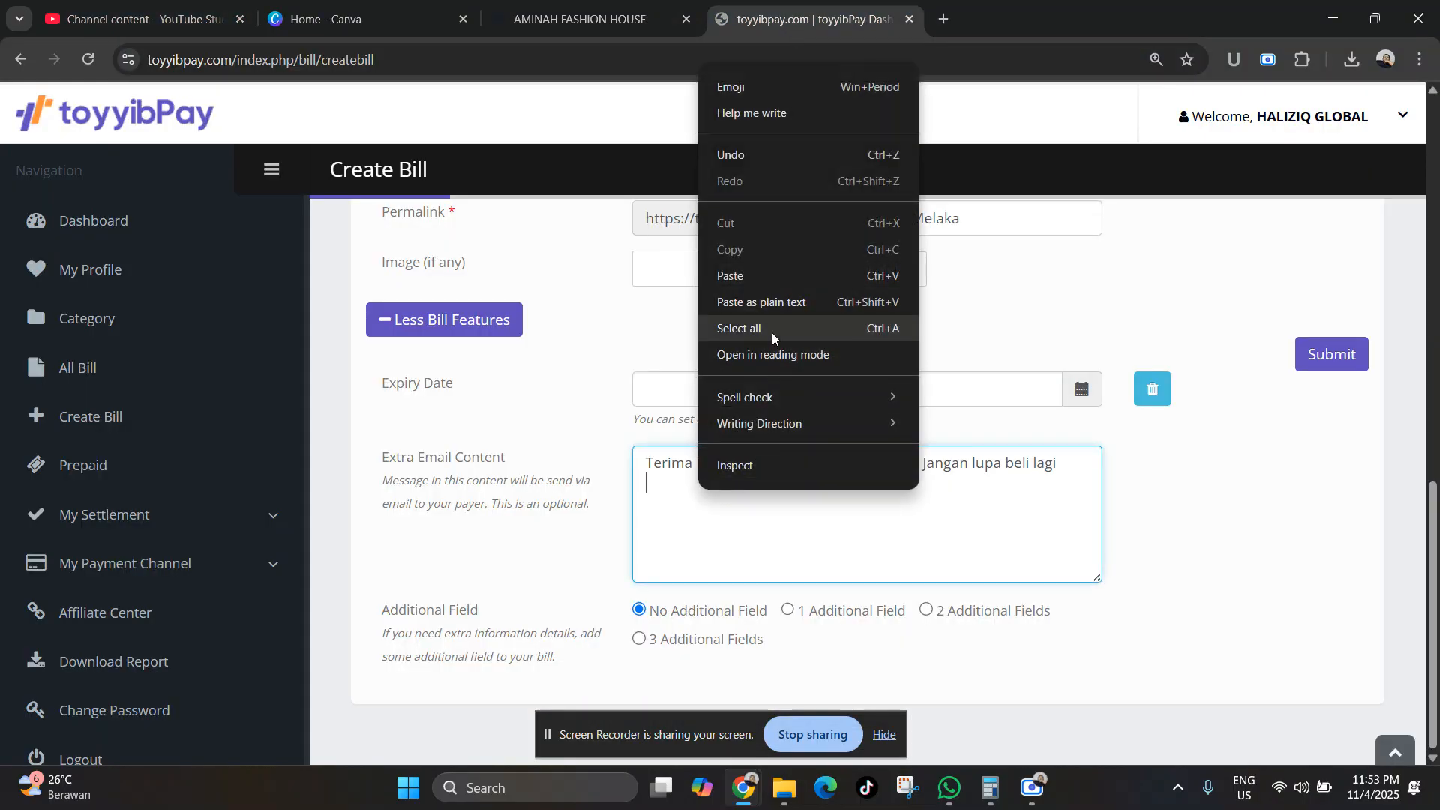
{"action": "left_click", "coordinate": [771, 276]}
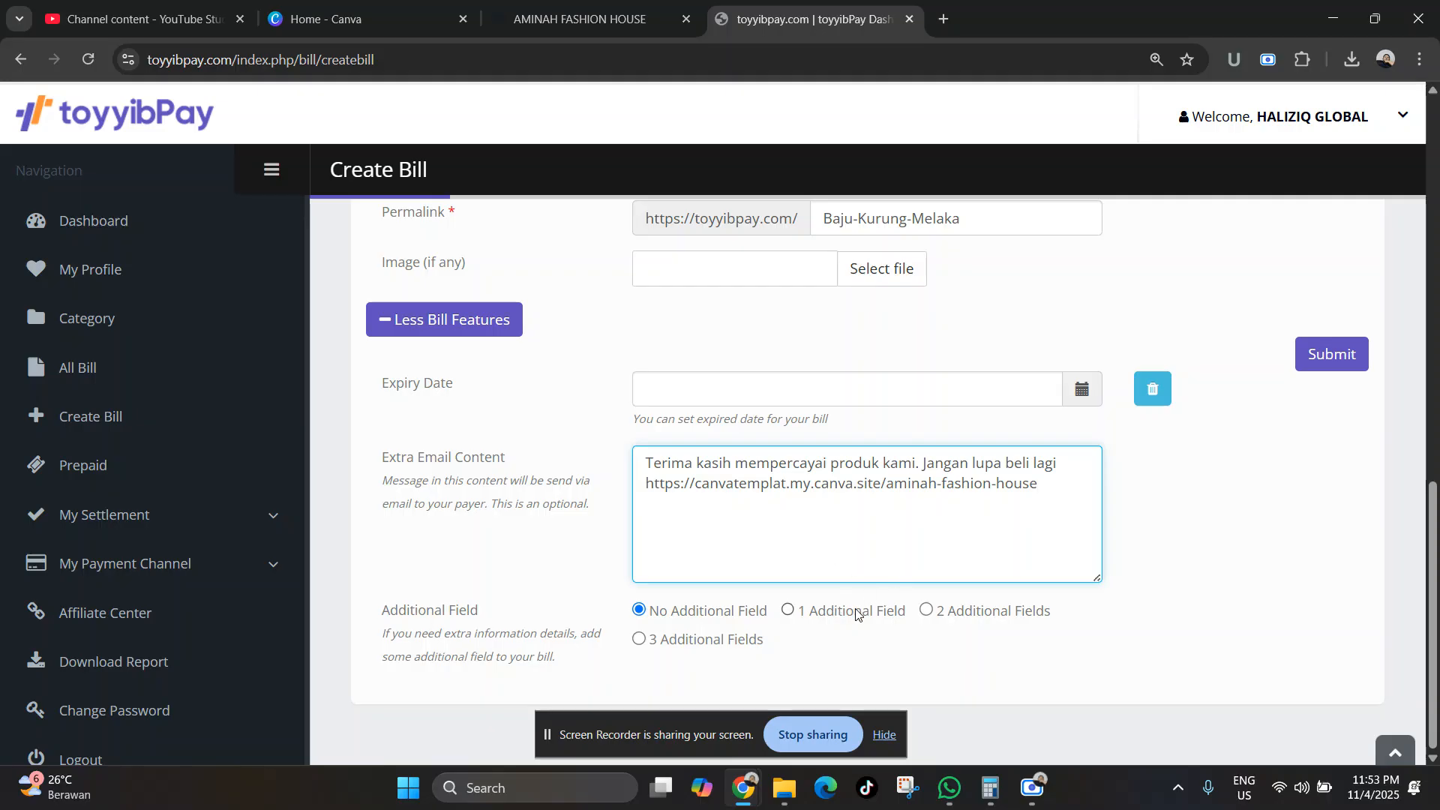
{"action": "left_click", "coordinate": [886, 736]}
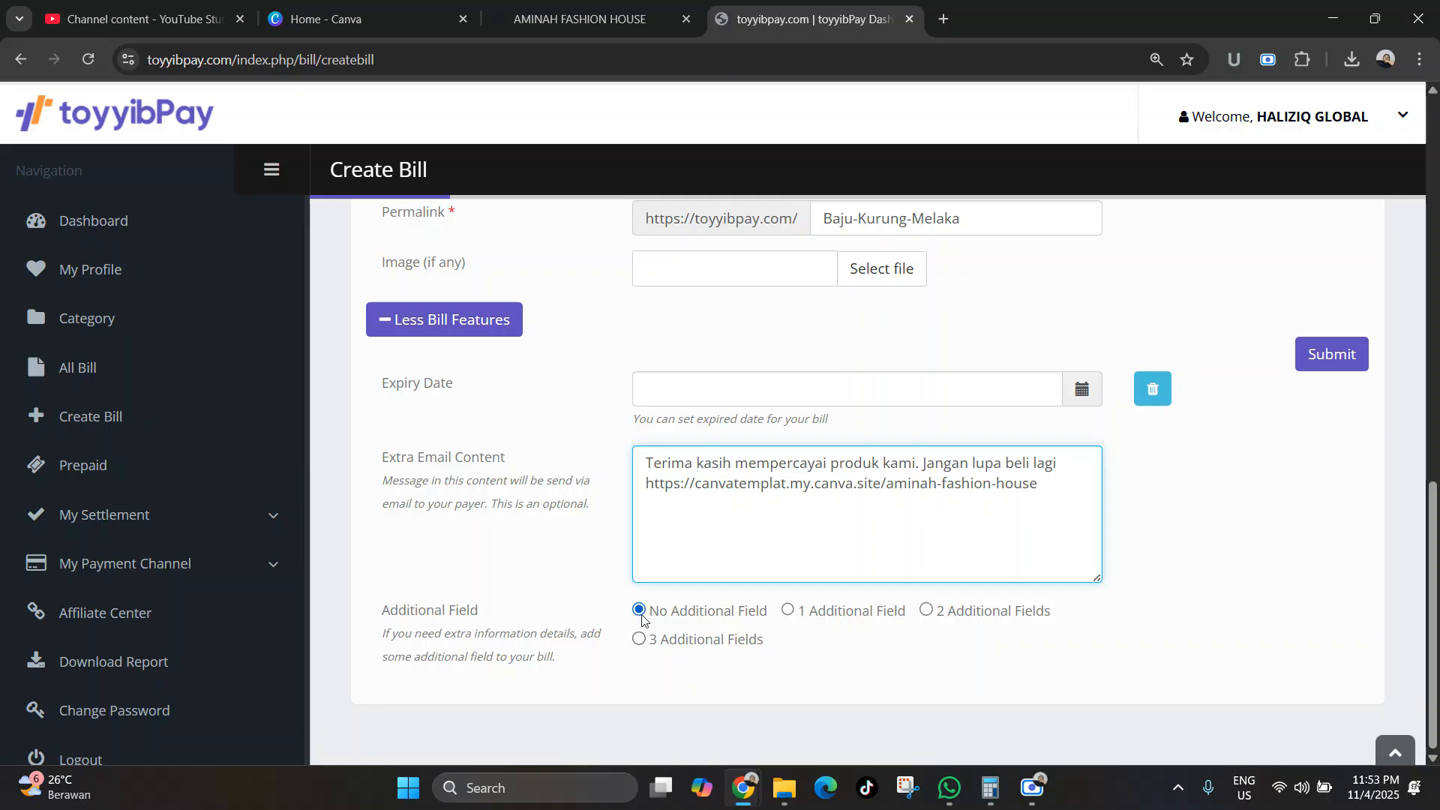
Add 1 additional field to the bill, labelled "Nyatakan Saiz Baju Kurung Anda disini:".
{"action": "left_click", "coordinate": [789, 611]}
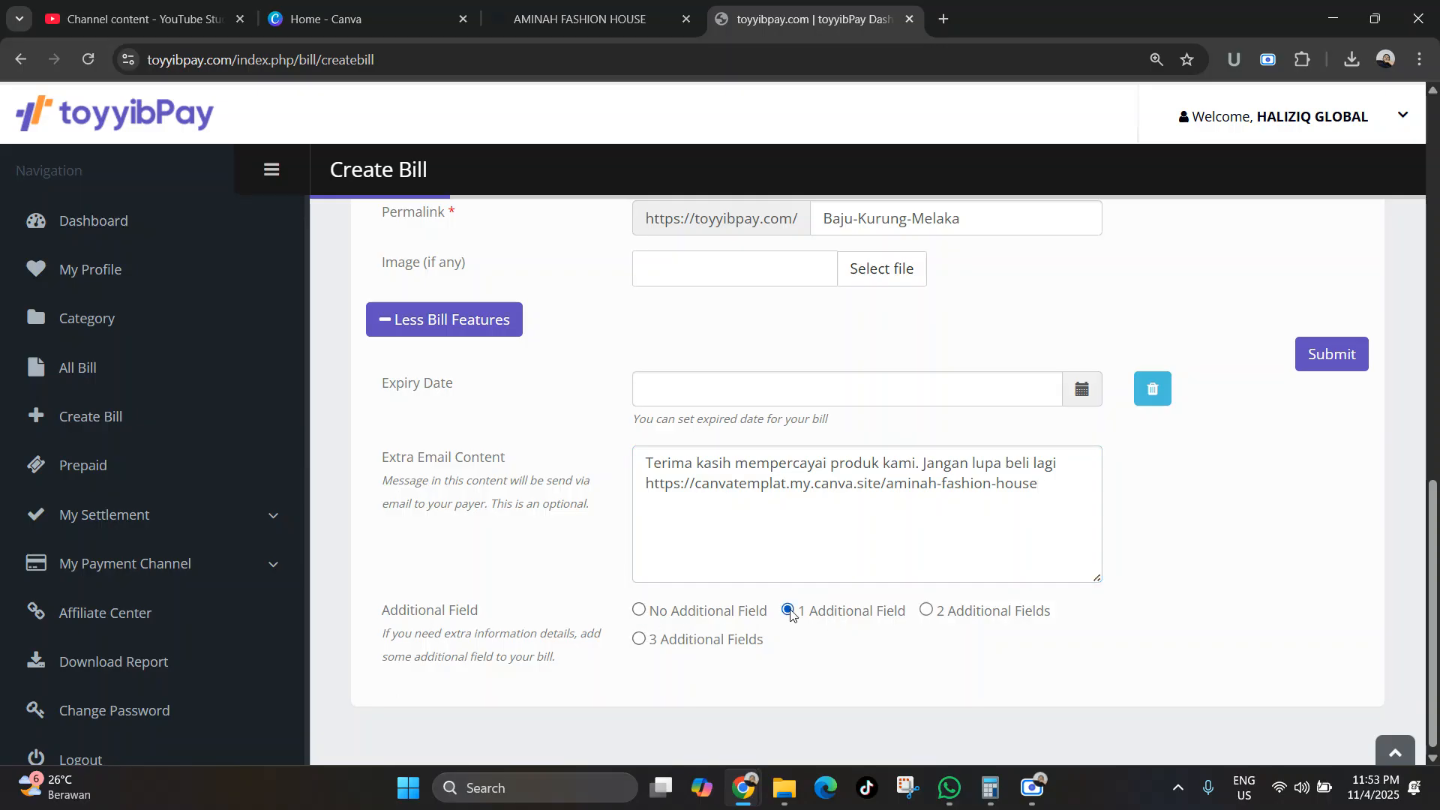
{"action": "scroll", "coordinate": [792, 611], "scroll_direction": "down", "scroll_amount": 1}
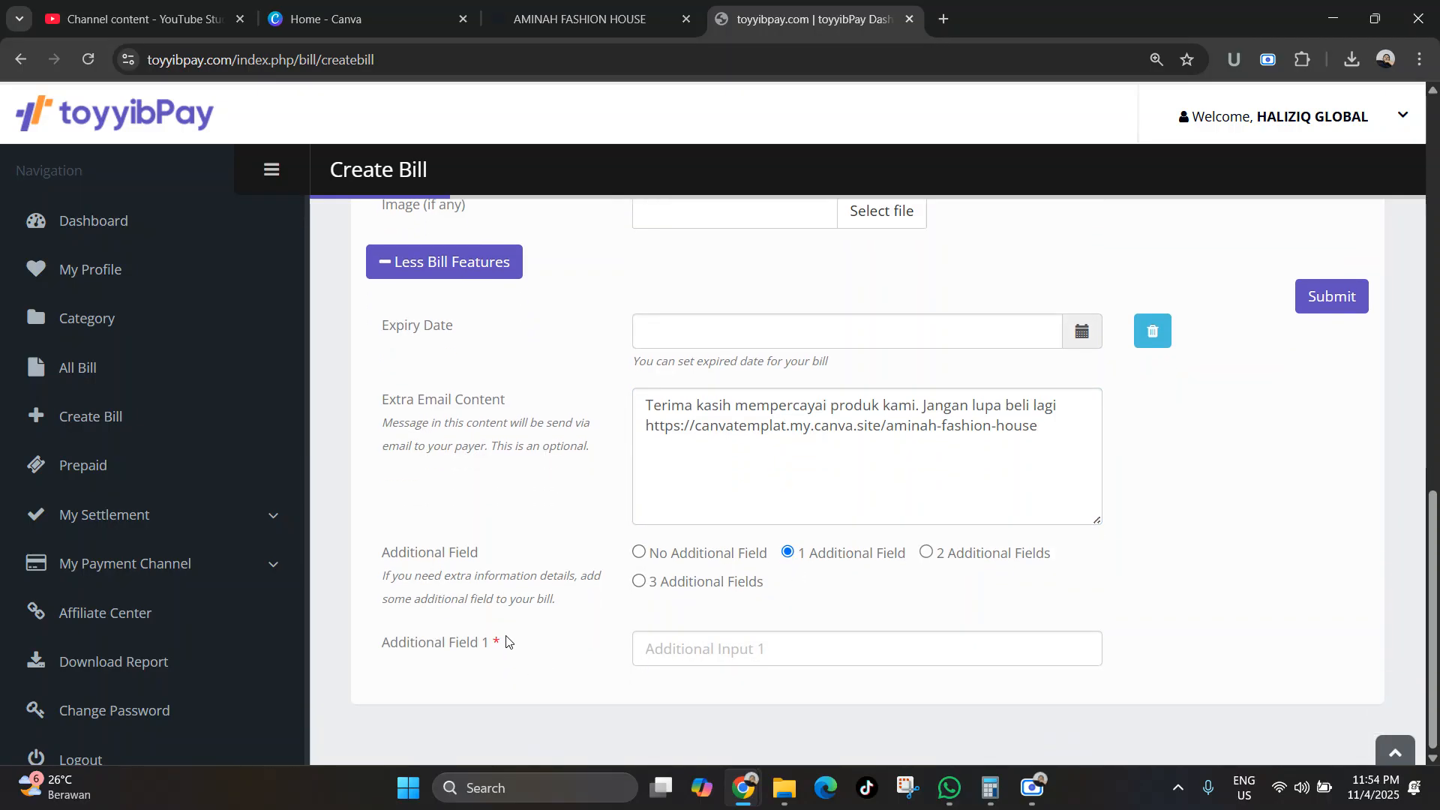
{"action": "left_click", "coordinate": [689, 646]}
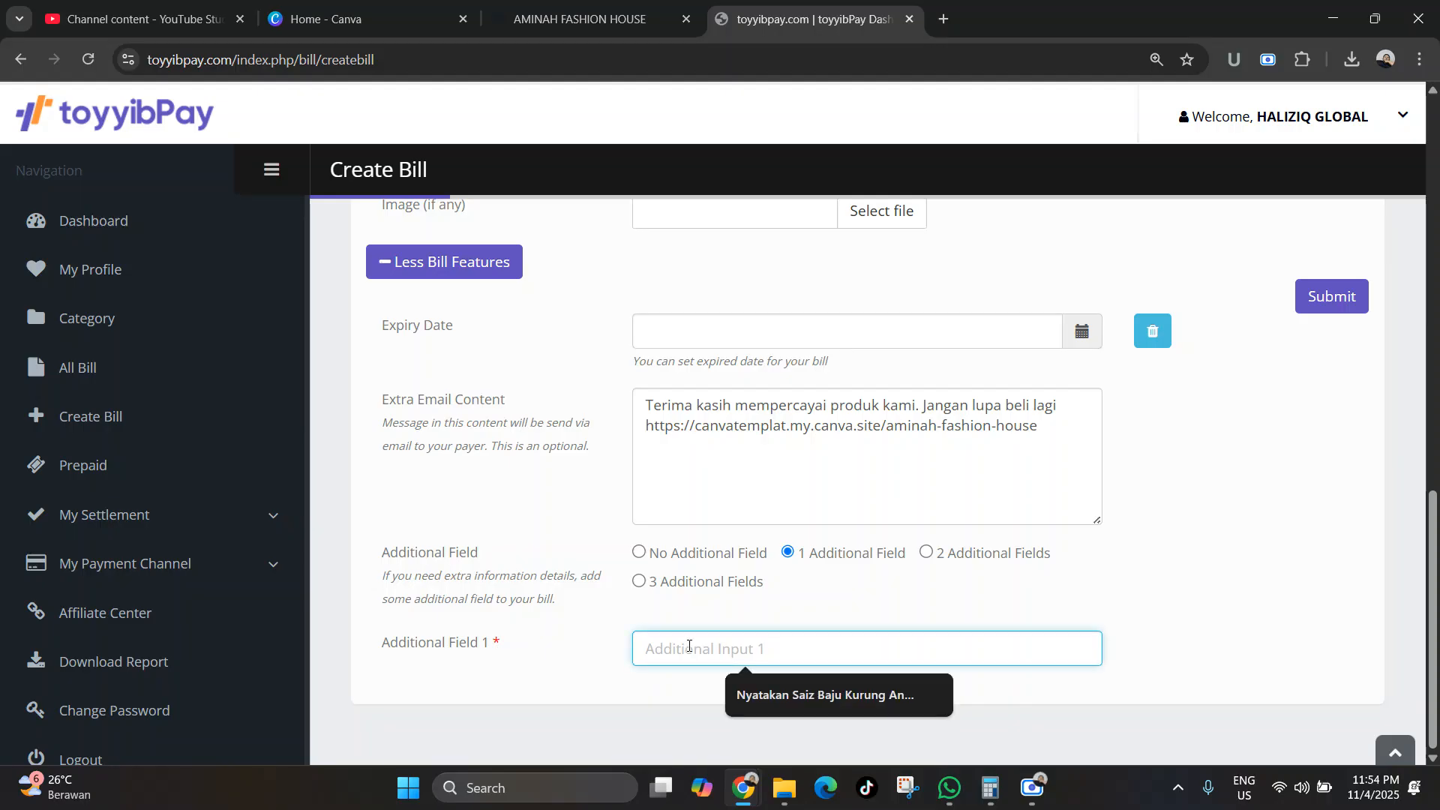
{"action": "left_click", "coordinate": [804, 694]}
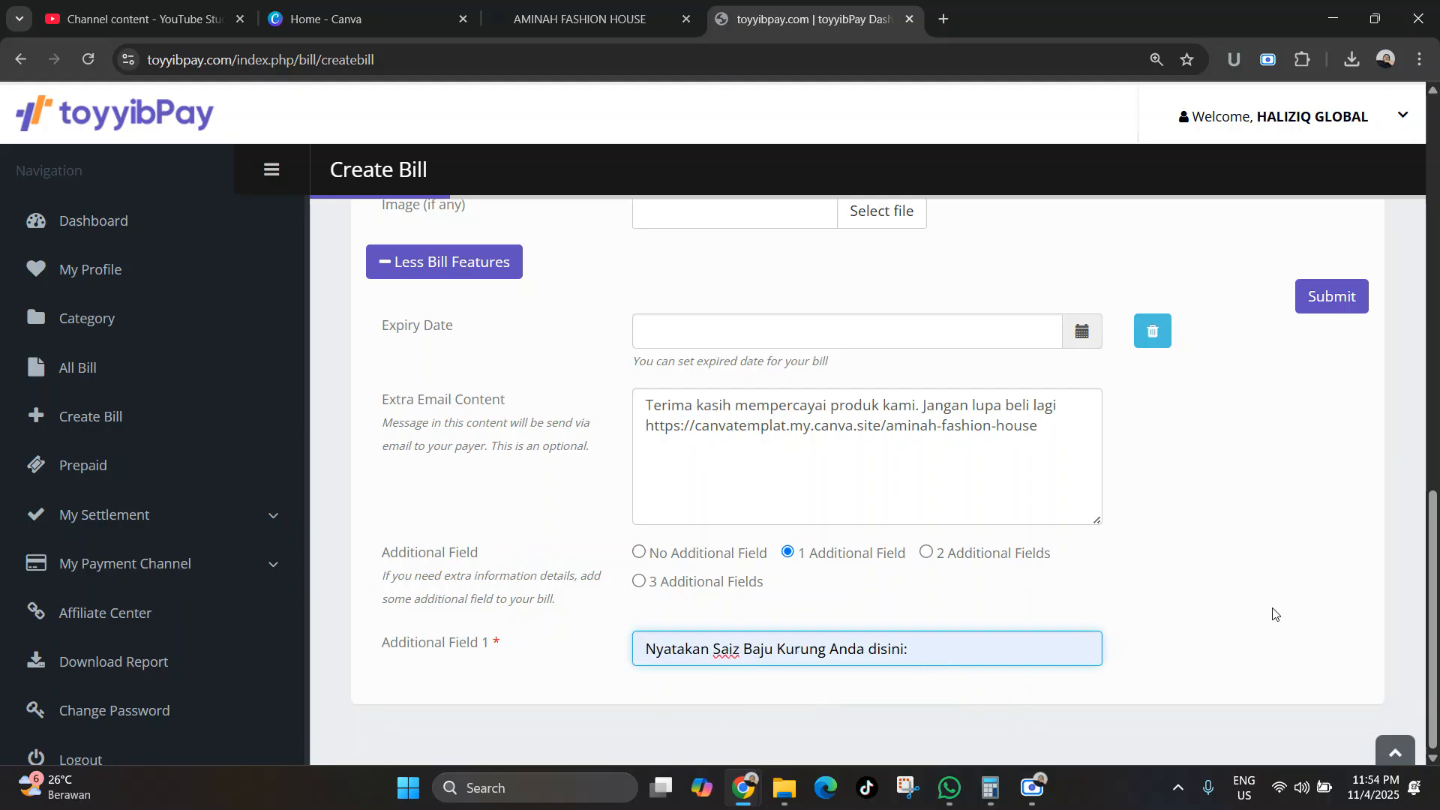
{"action": "scroll", "coordinate": [987, 604], "scroll_direction": "up", "scroll_amount": 2}
{"action": "scroll", "coordinate": [924, 508], "scroll_direction": "down", "scroll_amount": 2}
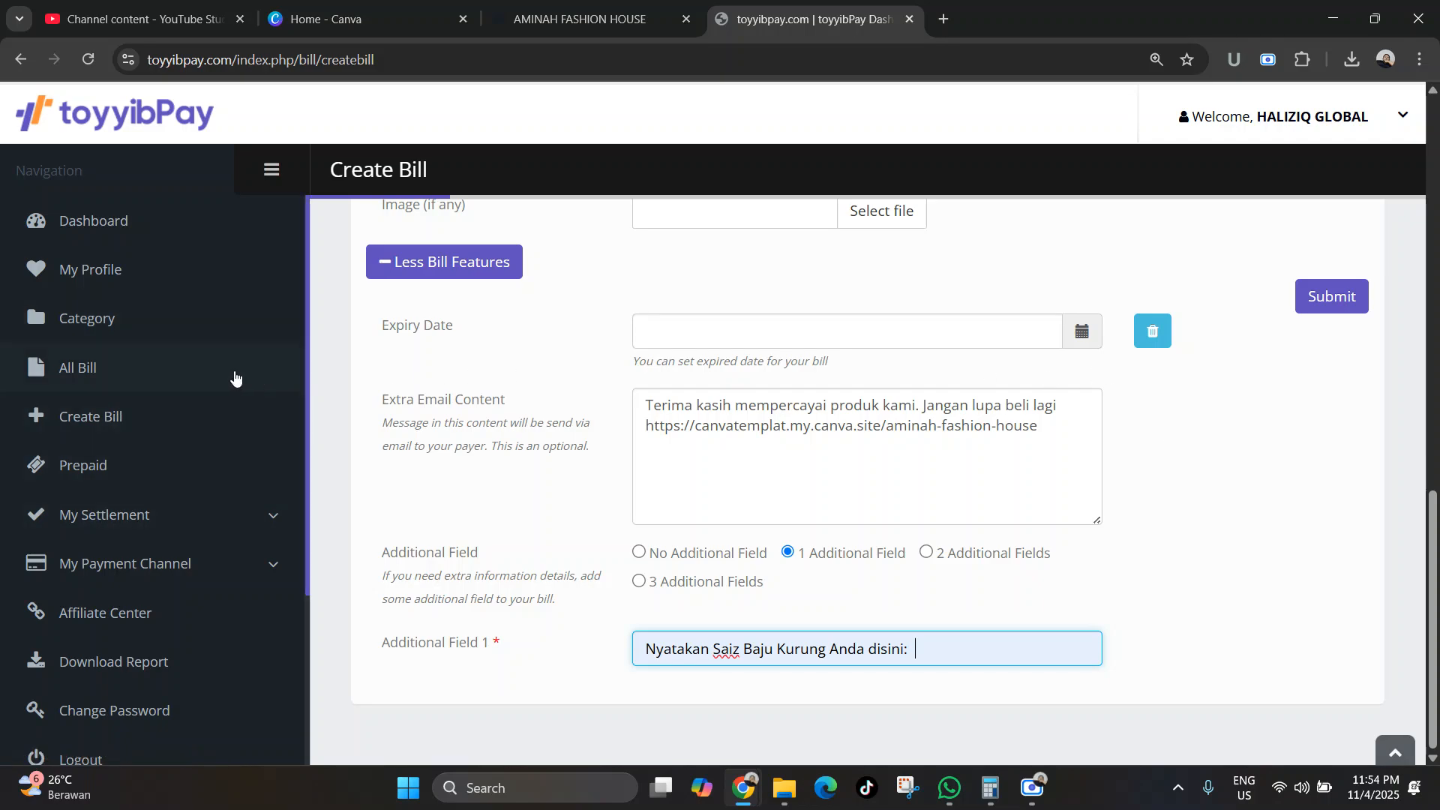
Open the existing BAJU KURUNG LACE bill's payment page from the bill list and examine how its additional size field appears to customers.
{"action": "left_click", "coordinate": [96, 368]}
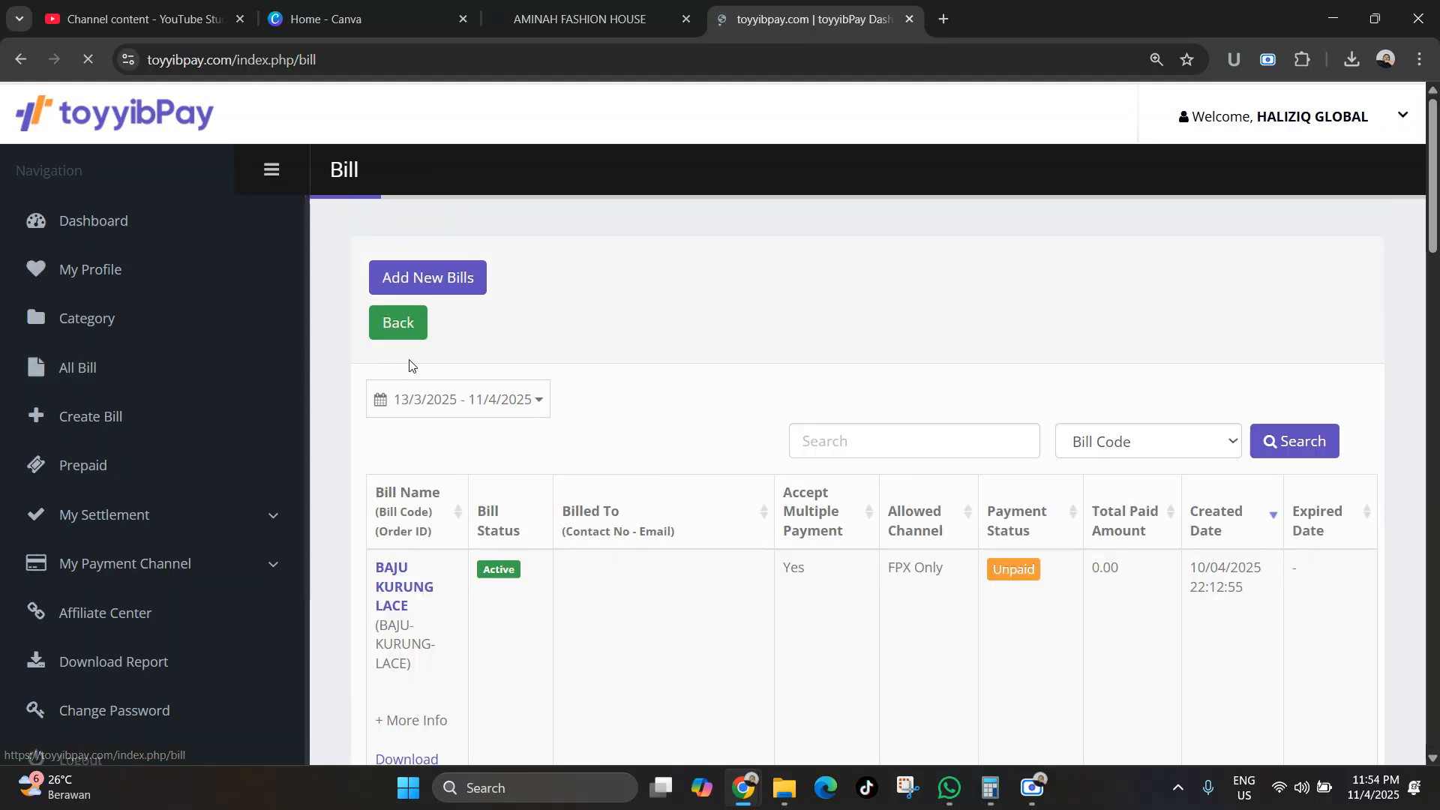
{"action": "left_click", "coordinate": [409, 585]}
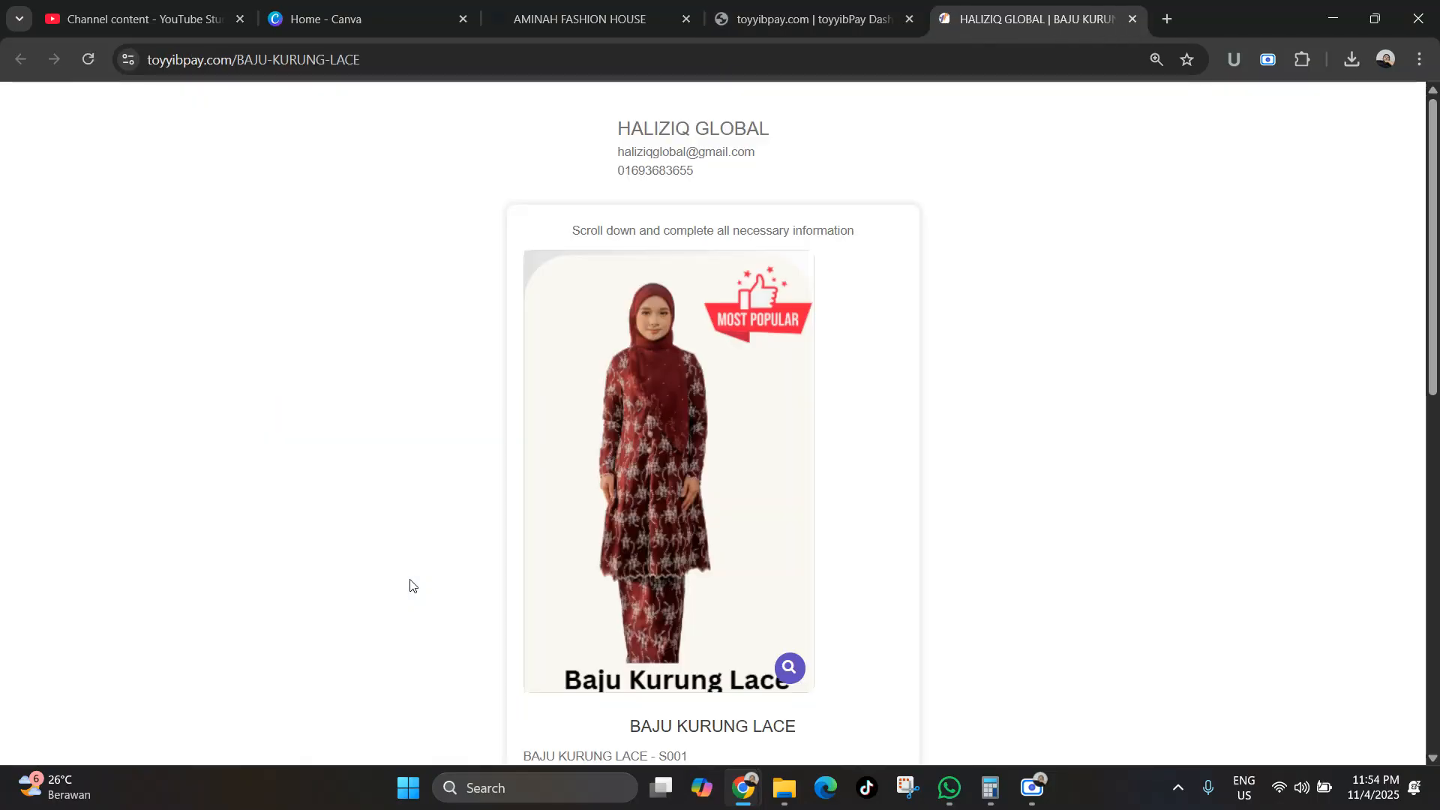
{"action": "scroll", "coordinate": [754, 421], "scroll_direction": "down", "scroll_amount": 15}
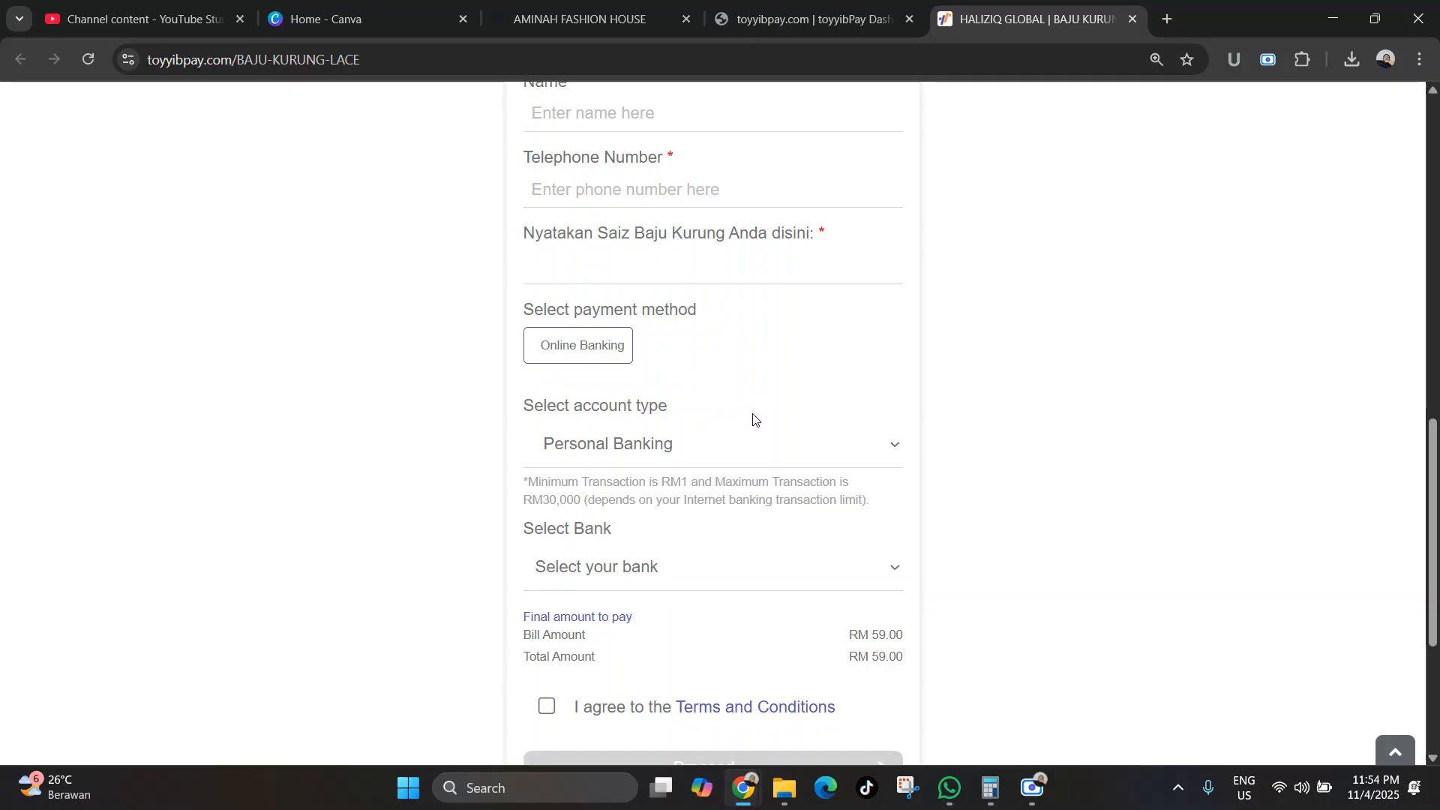
{"action": "scroll", "coordinate": [754, 420], "scroll_direction": "down", "scroll_amount": 1}
{"action": "scroll", "coordinate": [754, 420], "scroll_direction": "up", "scroll_amount": 5}
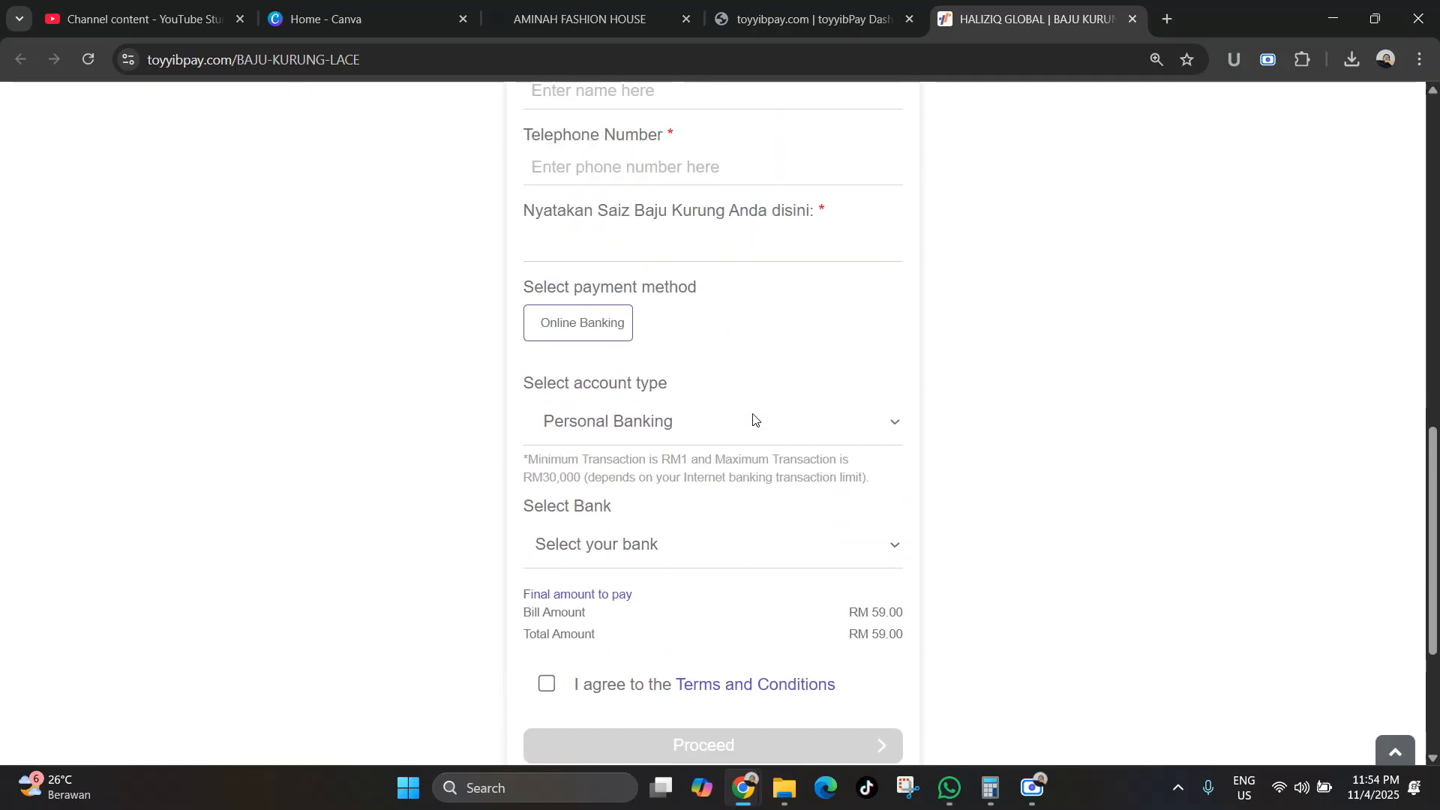
{"action": "left_click", "coordinate": [721, 339]}
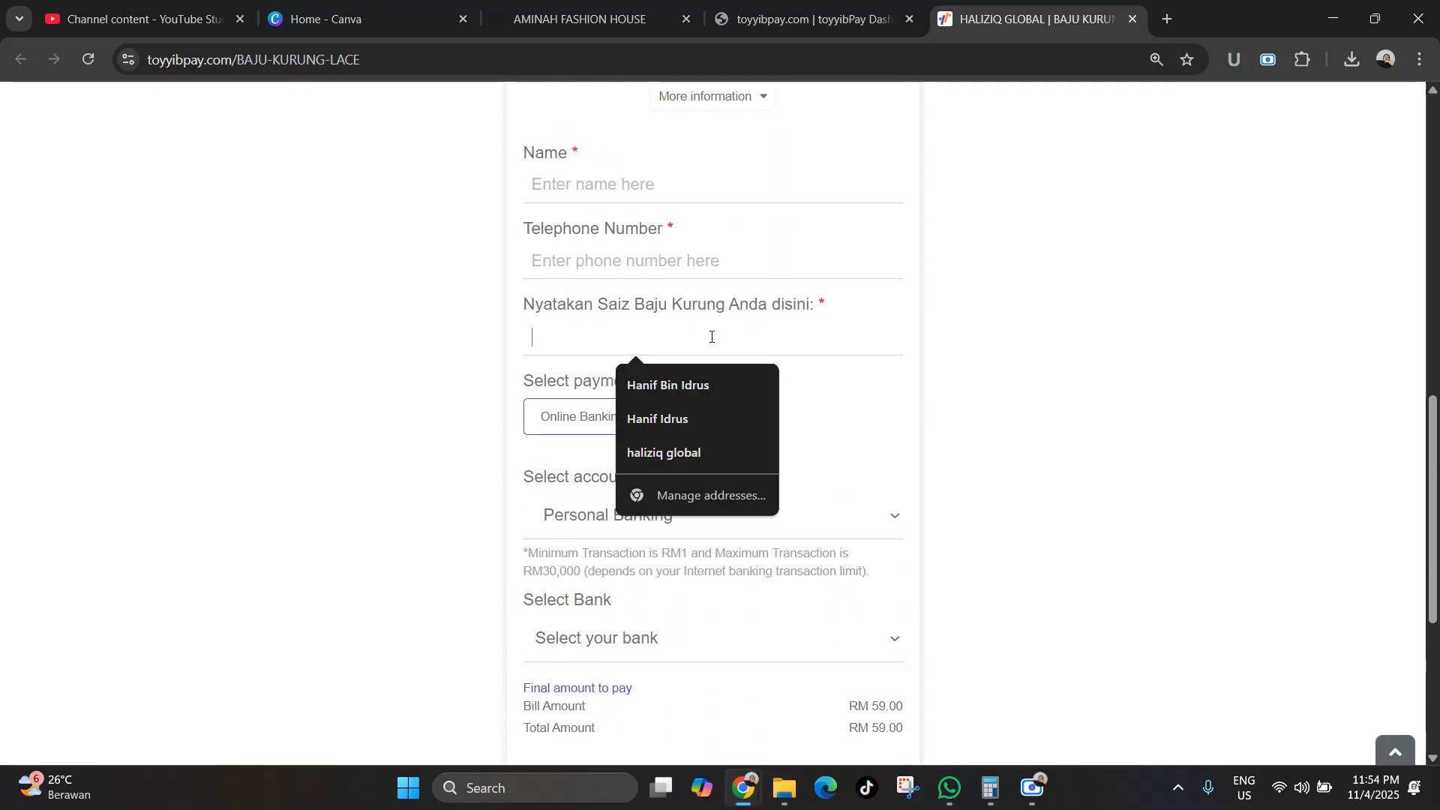
Copy the web address of the BAJU KURUNG LACE payment page.
{"action": "scroll", "coordinate": [891, 351], "scroll_direction": "up", "scroll_amount": 7}
{"action": "scroll", "coordinate": [895, 353], "scroll_direction": "up", "scroll_amount": 5}
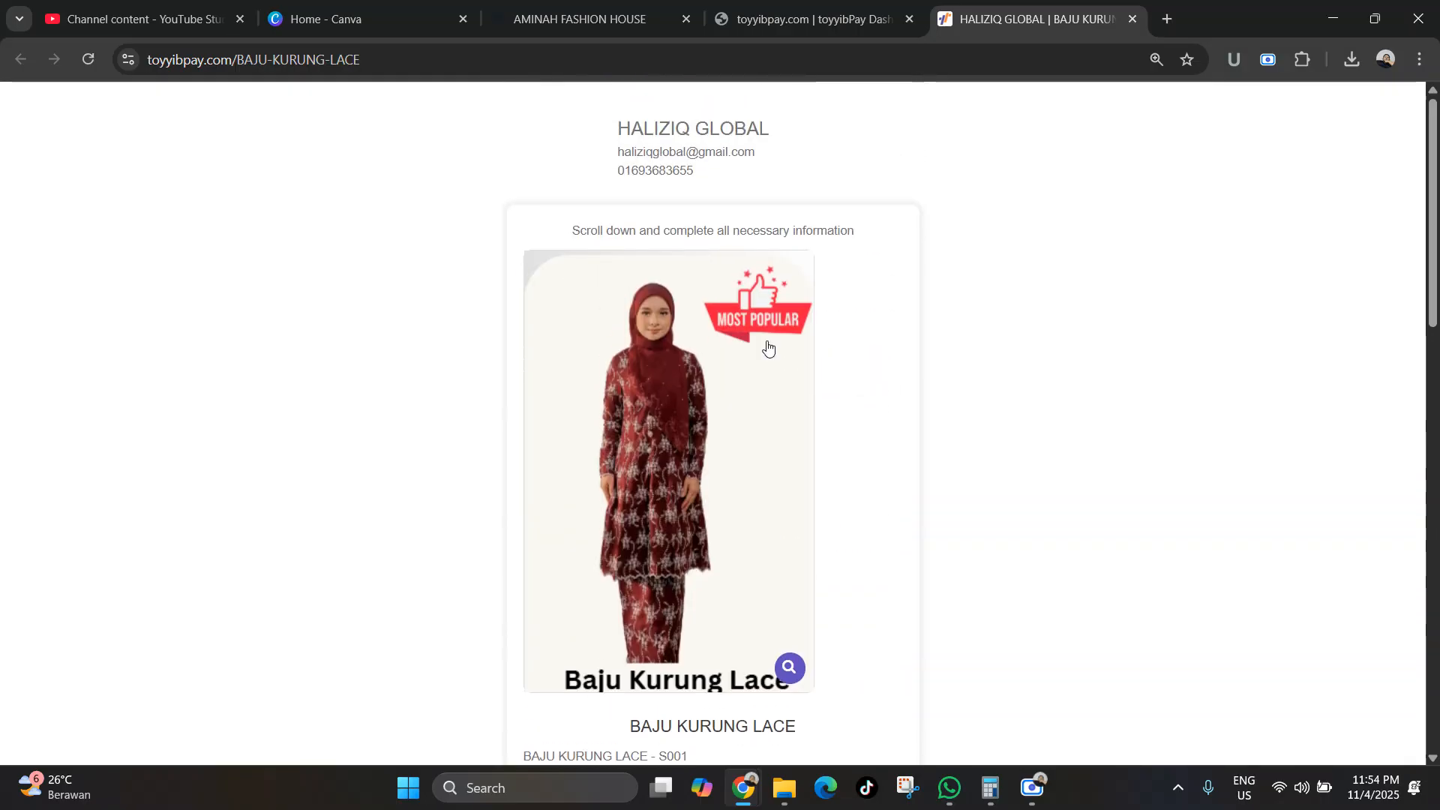
{"action": "left_click", "coordinate": [371, 60]}
{"action": "right_click", "coordinate": [375, 65]}
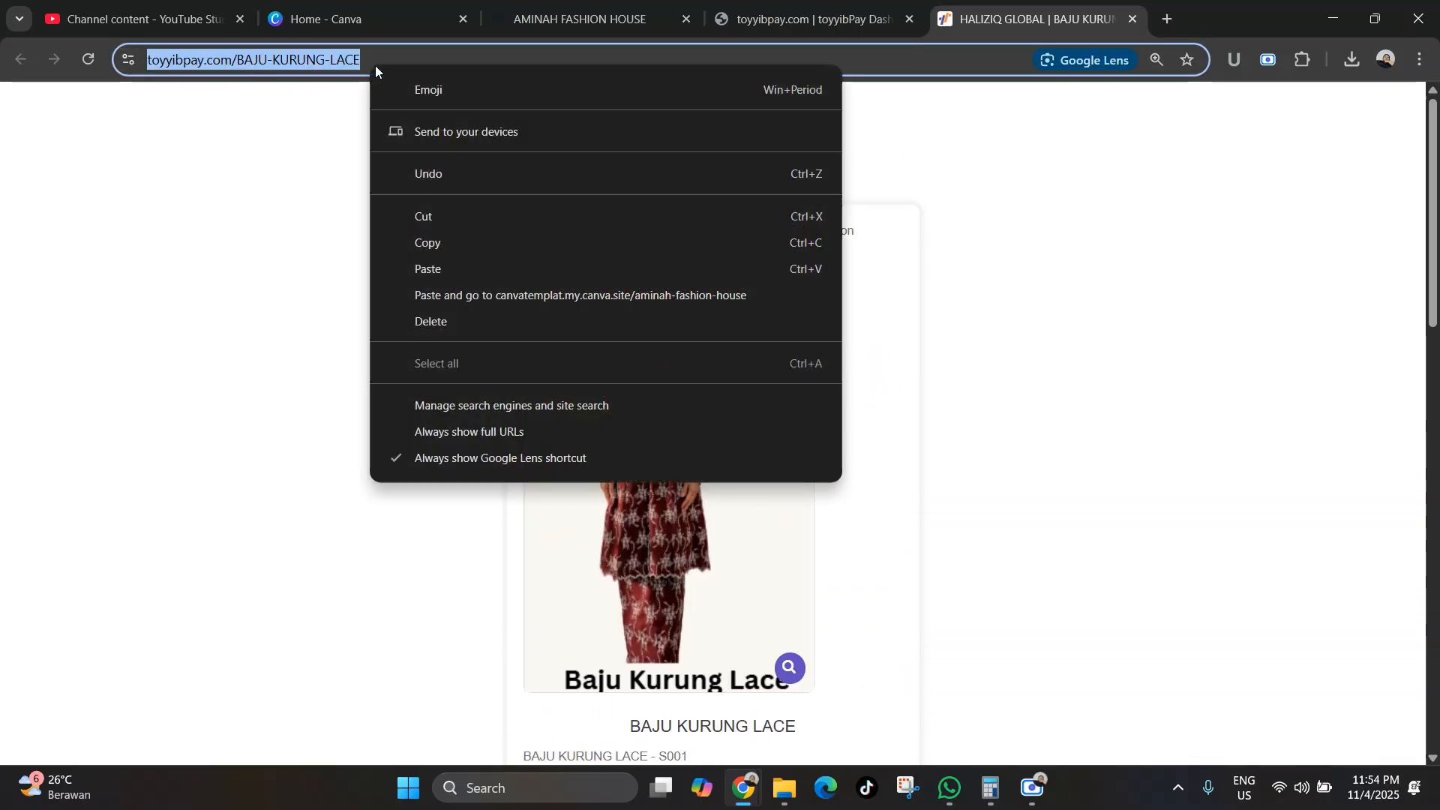
{"action": "left_click", "coordinate": [441, 241]}
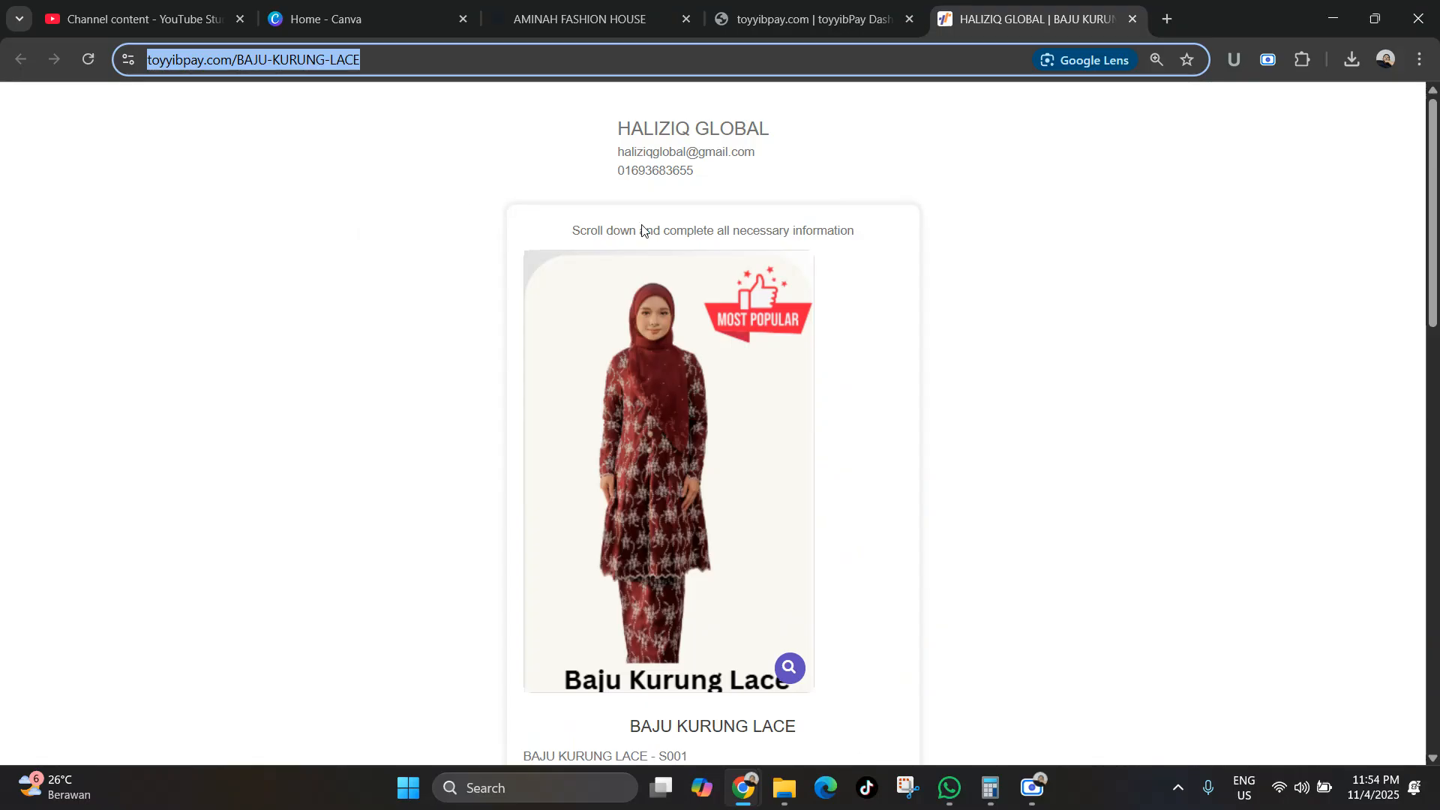
Examine the BAJU KURUNG LACE payment page's product image, price, customer detail fields, size field and payment method.
{"action": "scroll", "coordinate": [817, 328], "scroll_direction": "down", "scroll_amount": 15}
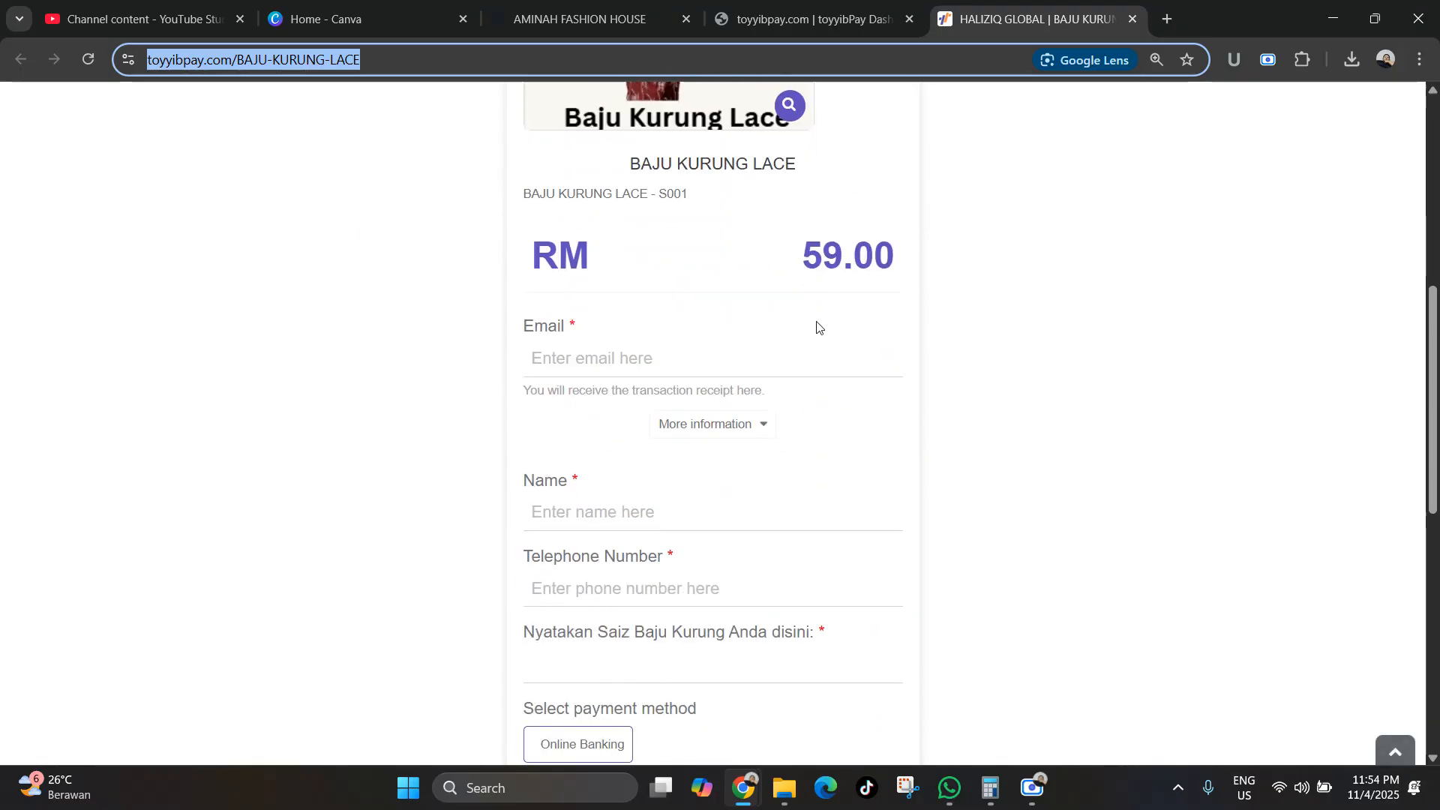
{"action": "scroll", "coordinate": [817, 328], "scroll_direction": "up", "scroll_amount": 12}
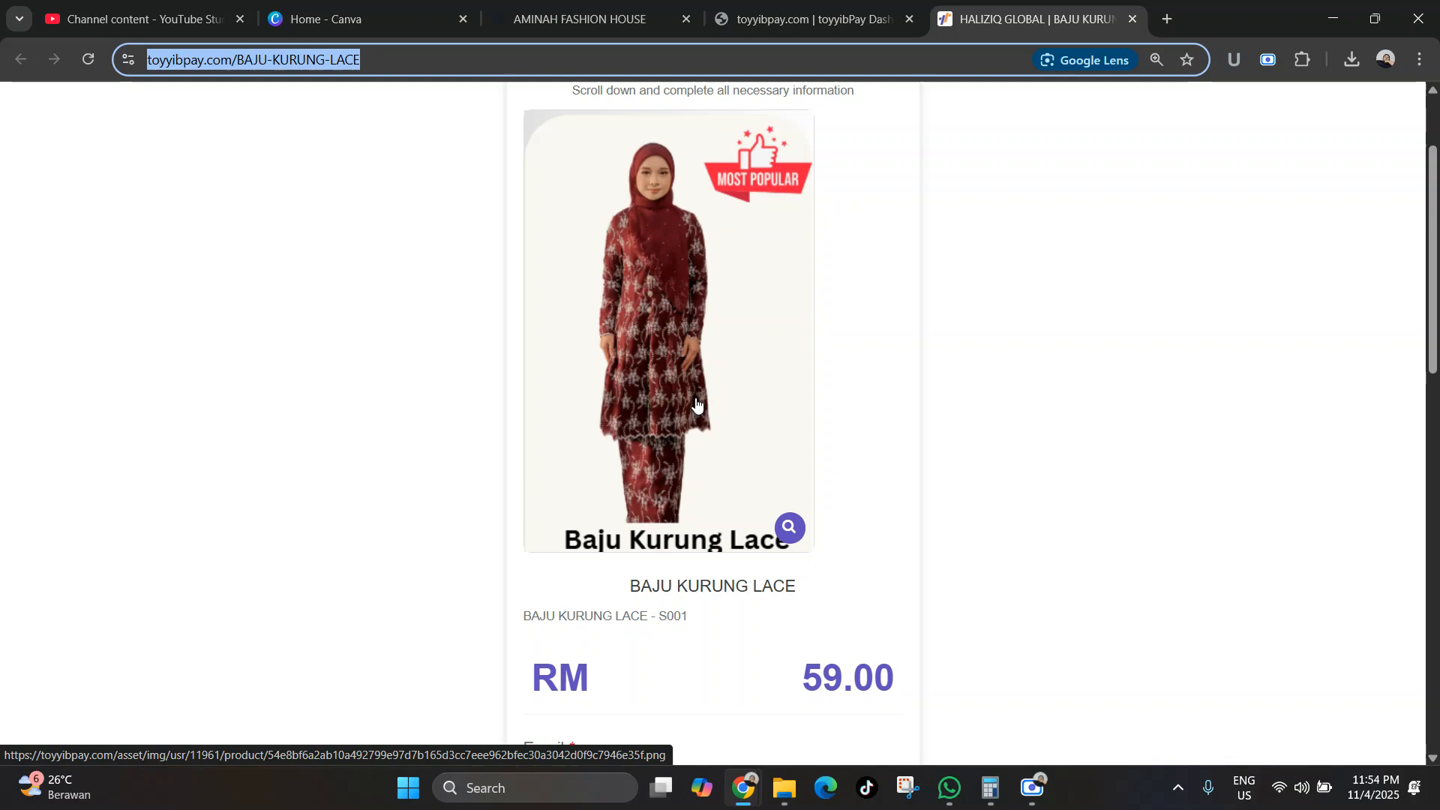
{"action": "scroll", "coordinate": [714, 392], "scroll_direction": "down", "scroll_amount": 4}
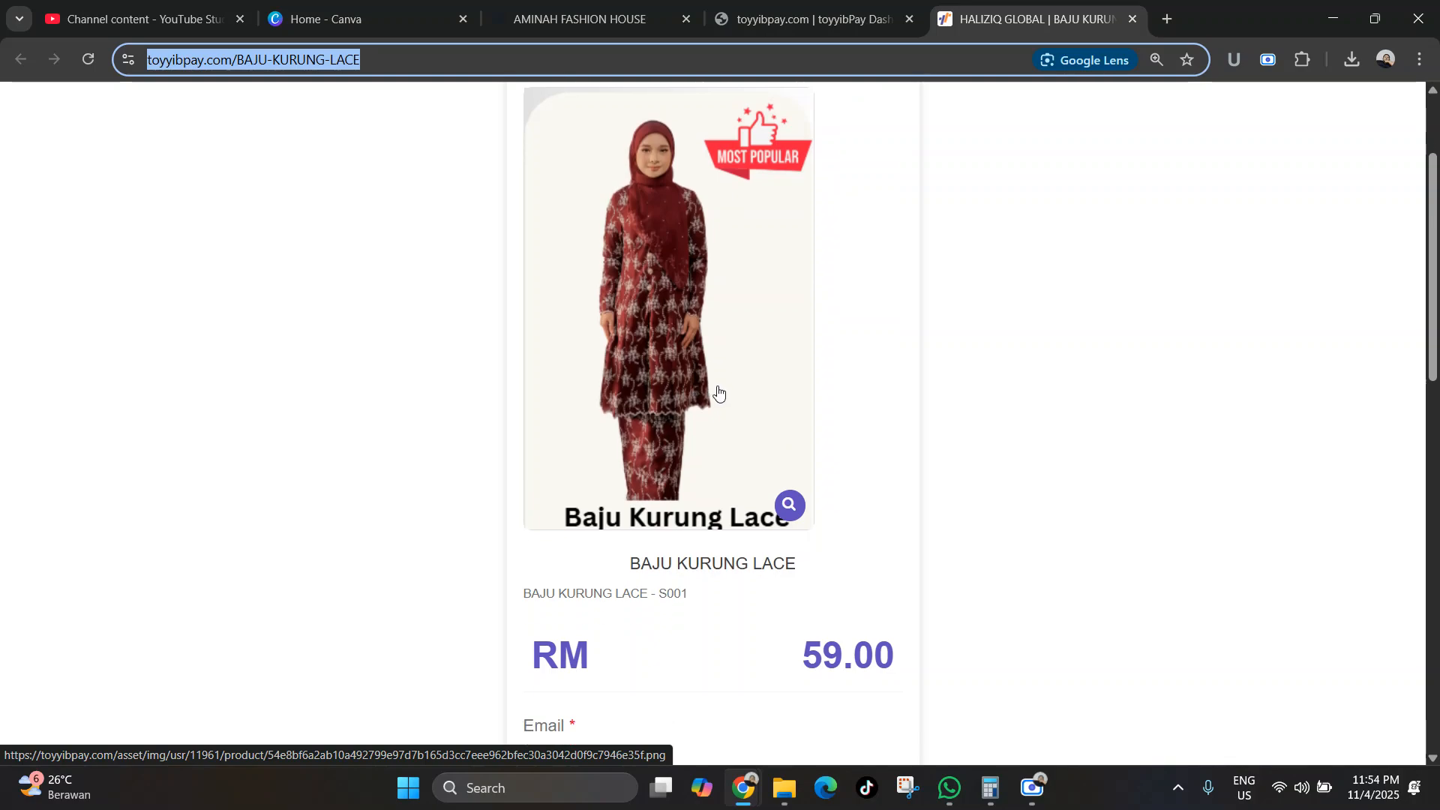
{"action": "scroll", "coordinate": [717, 392], "scroll_direction": "up", "scroll_amount": 5}
{"action": "scroll", "coordinate": [718, 390], "scroll_direction": "up", "scroll_amount": 1}
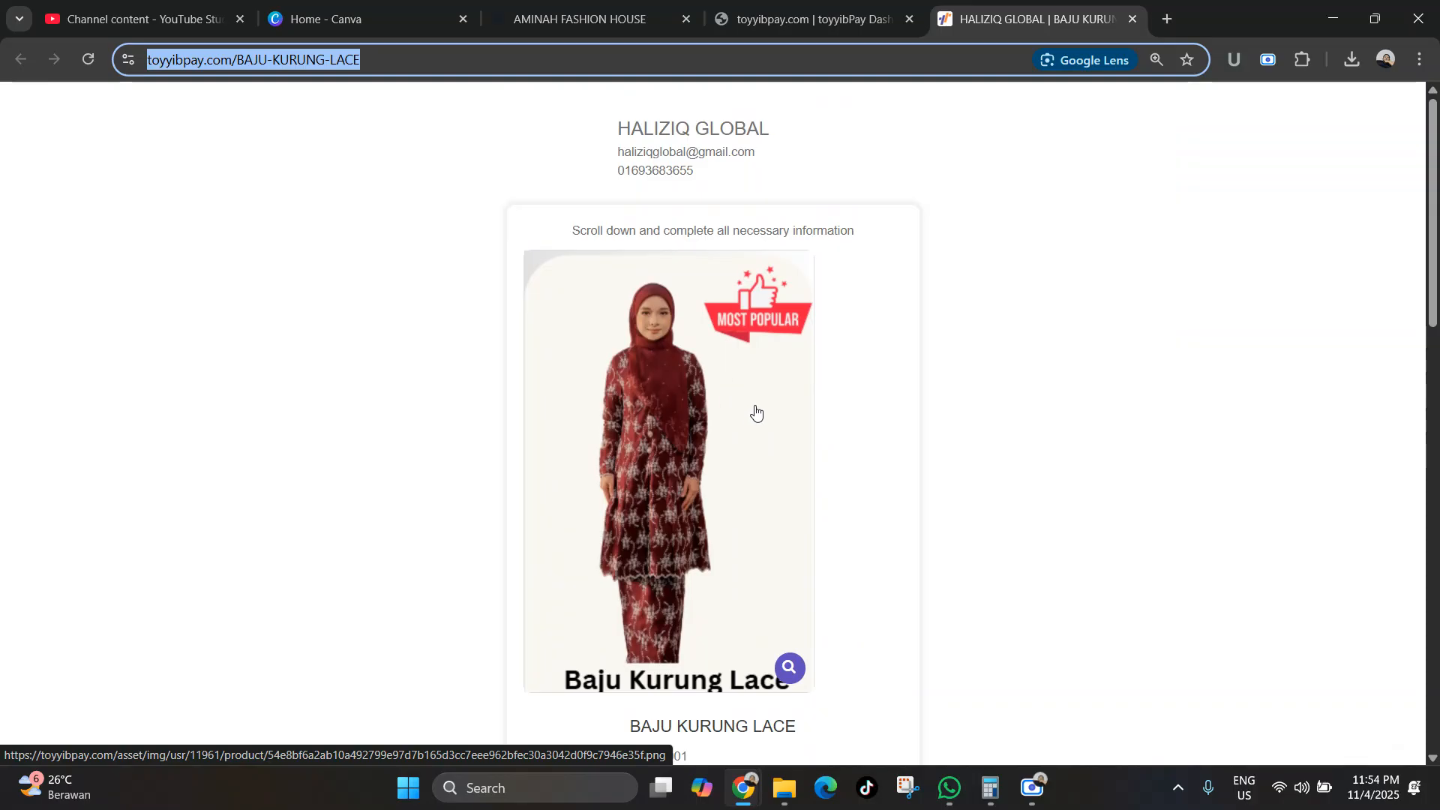
{"action": "scroll", "coordinate": [755, 413], "scroll_direction": "down", "scroll_amount": 2}
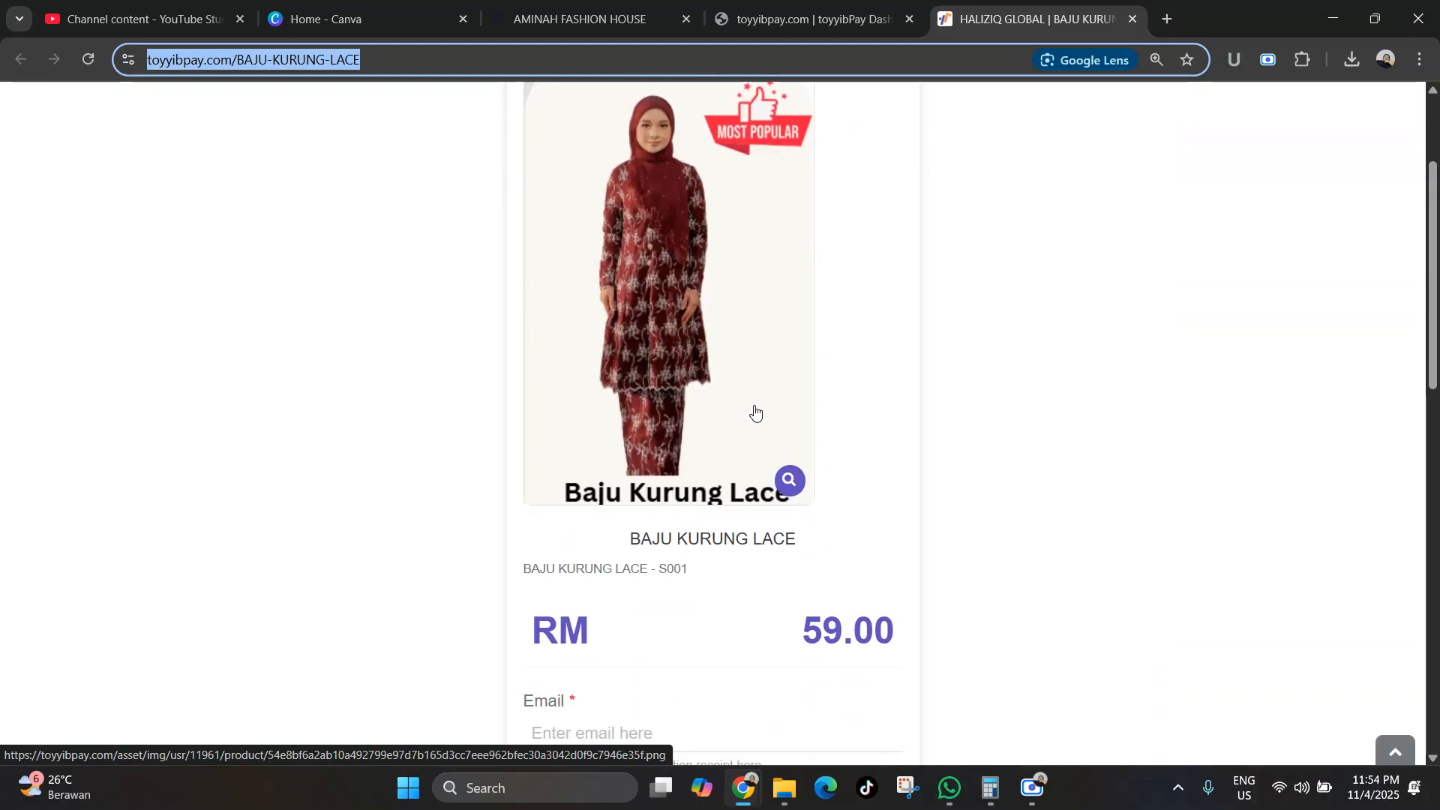
{"action": "scroll", "coordinate": [751, 412], "scroll_direction": "down", "scroll_amount": 5}
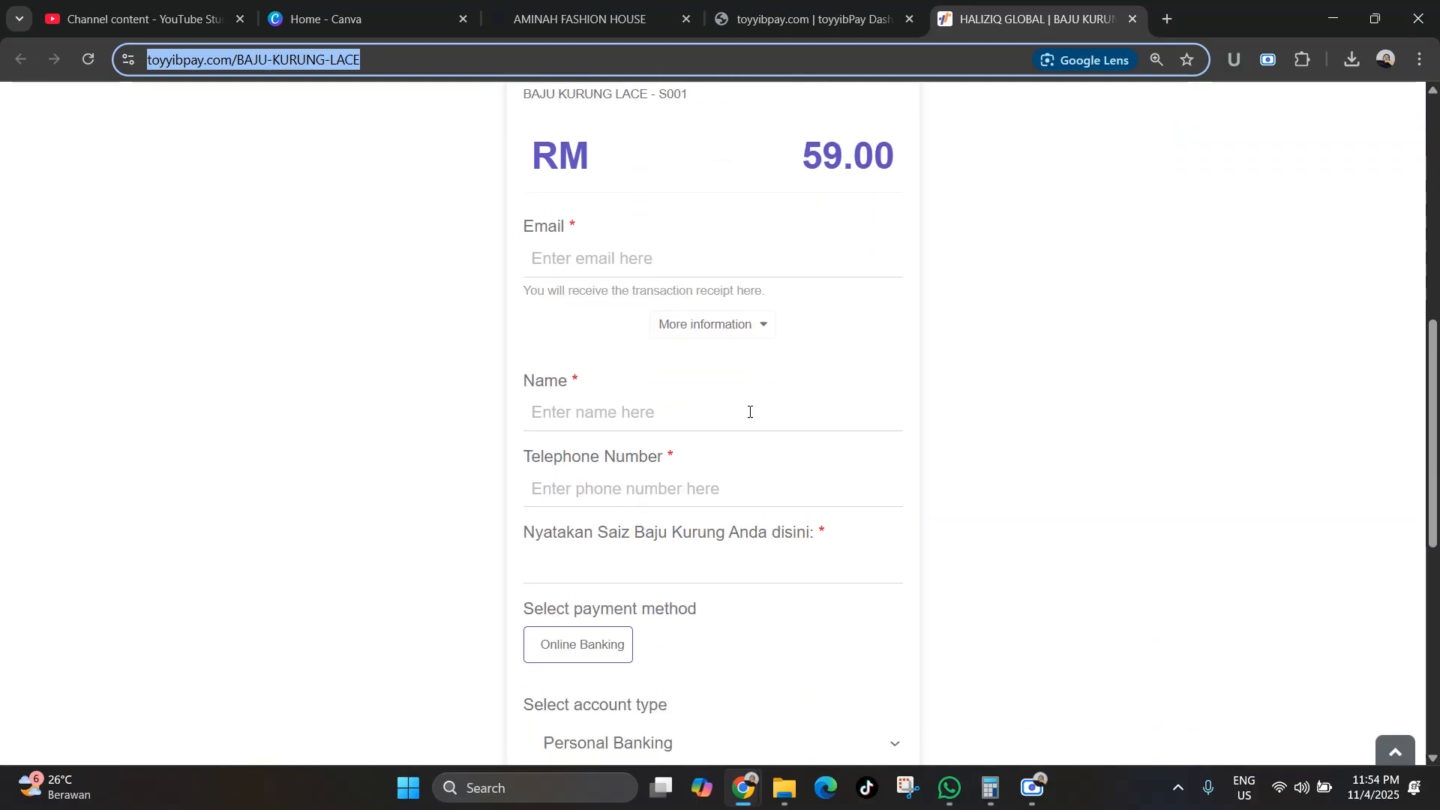
{"action": "scroll", "coordinate": [750, 419], "scroll_direction": "up", "scroll_amount": 10}
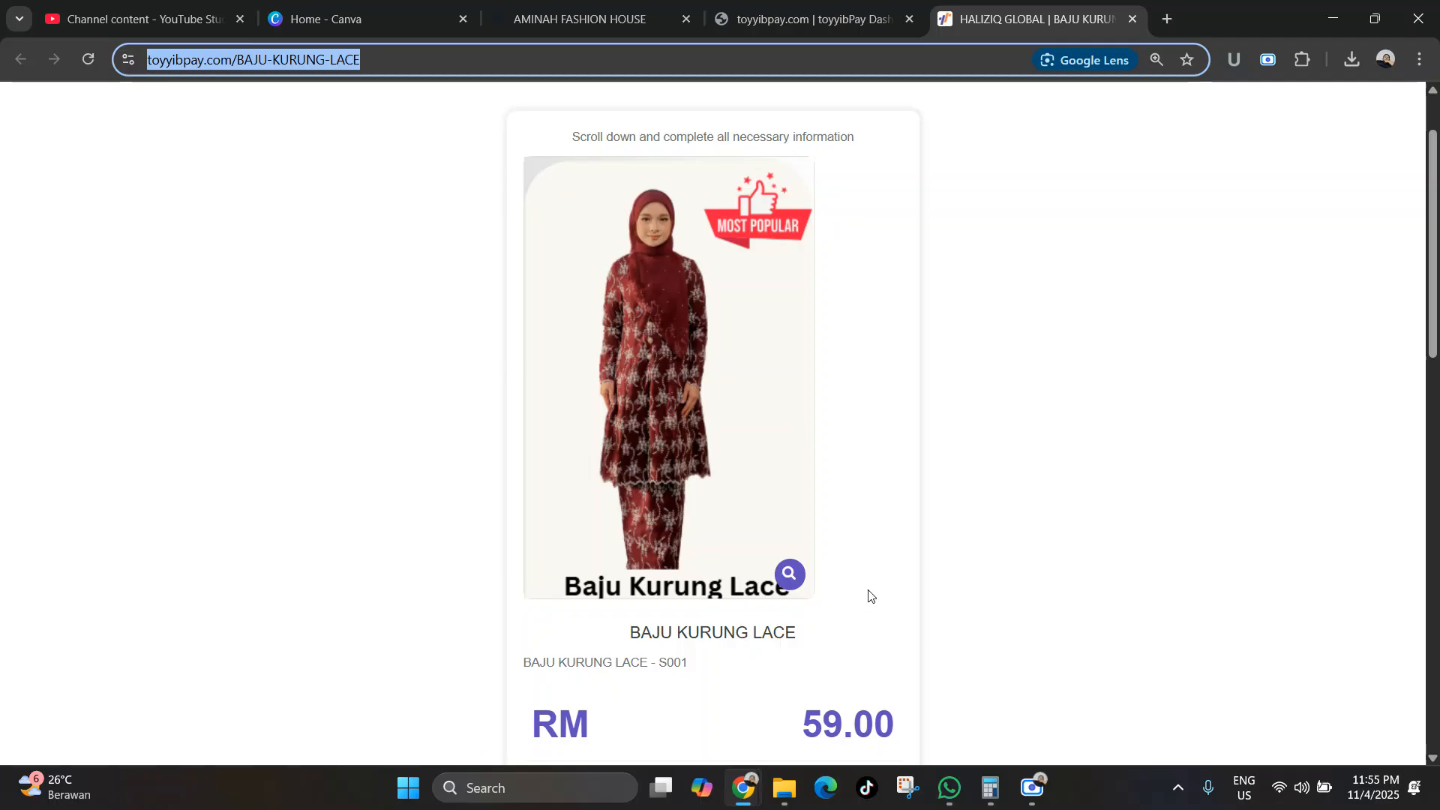
{"action": "left_click", "coordinate": [1033, 788]}
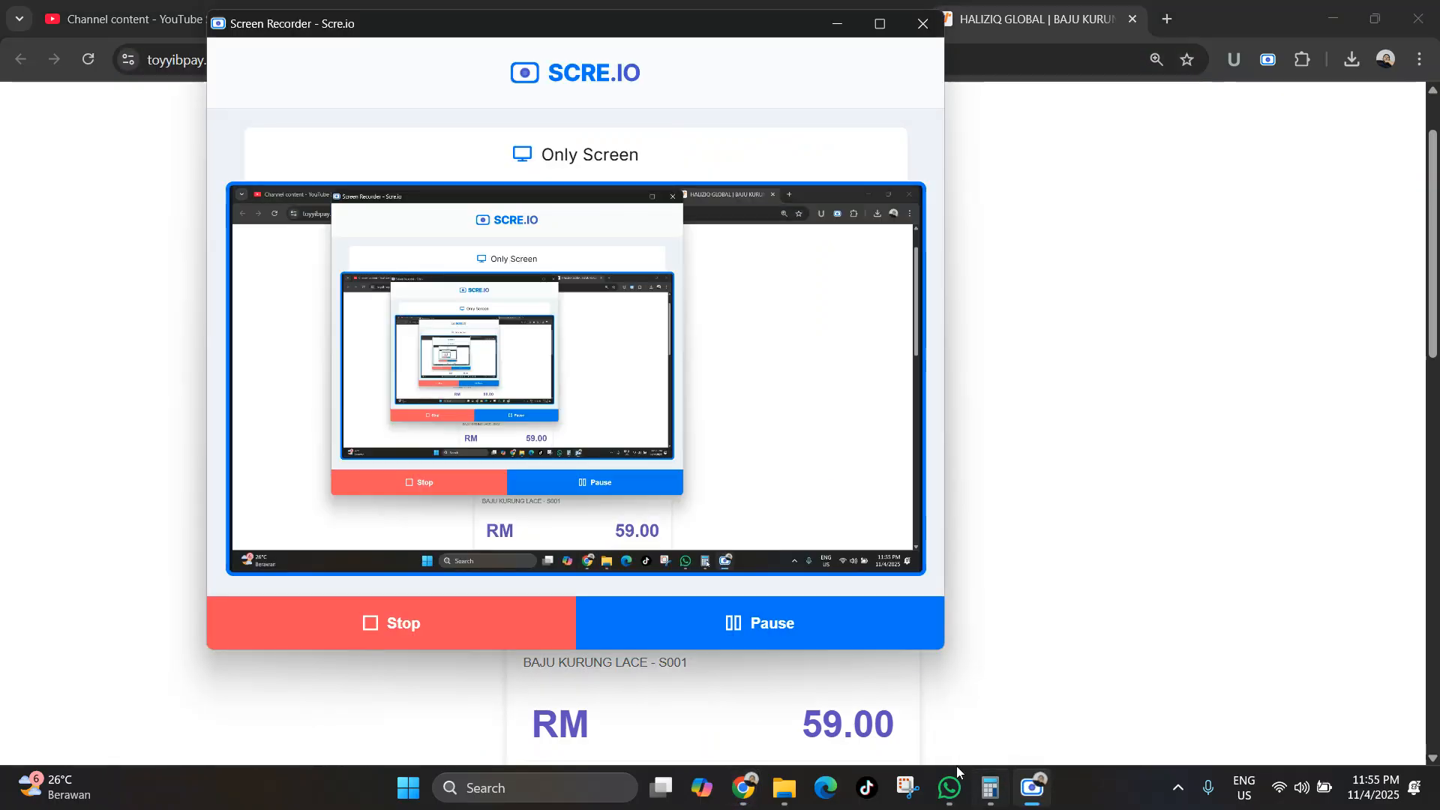